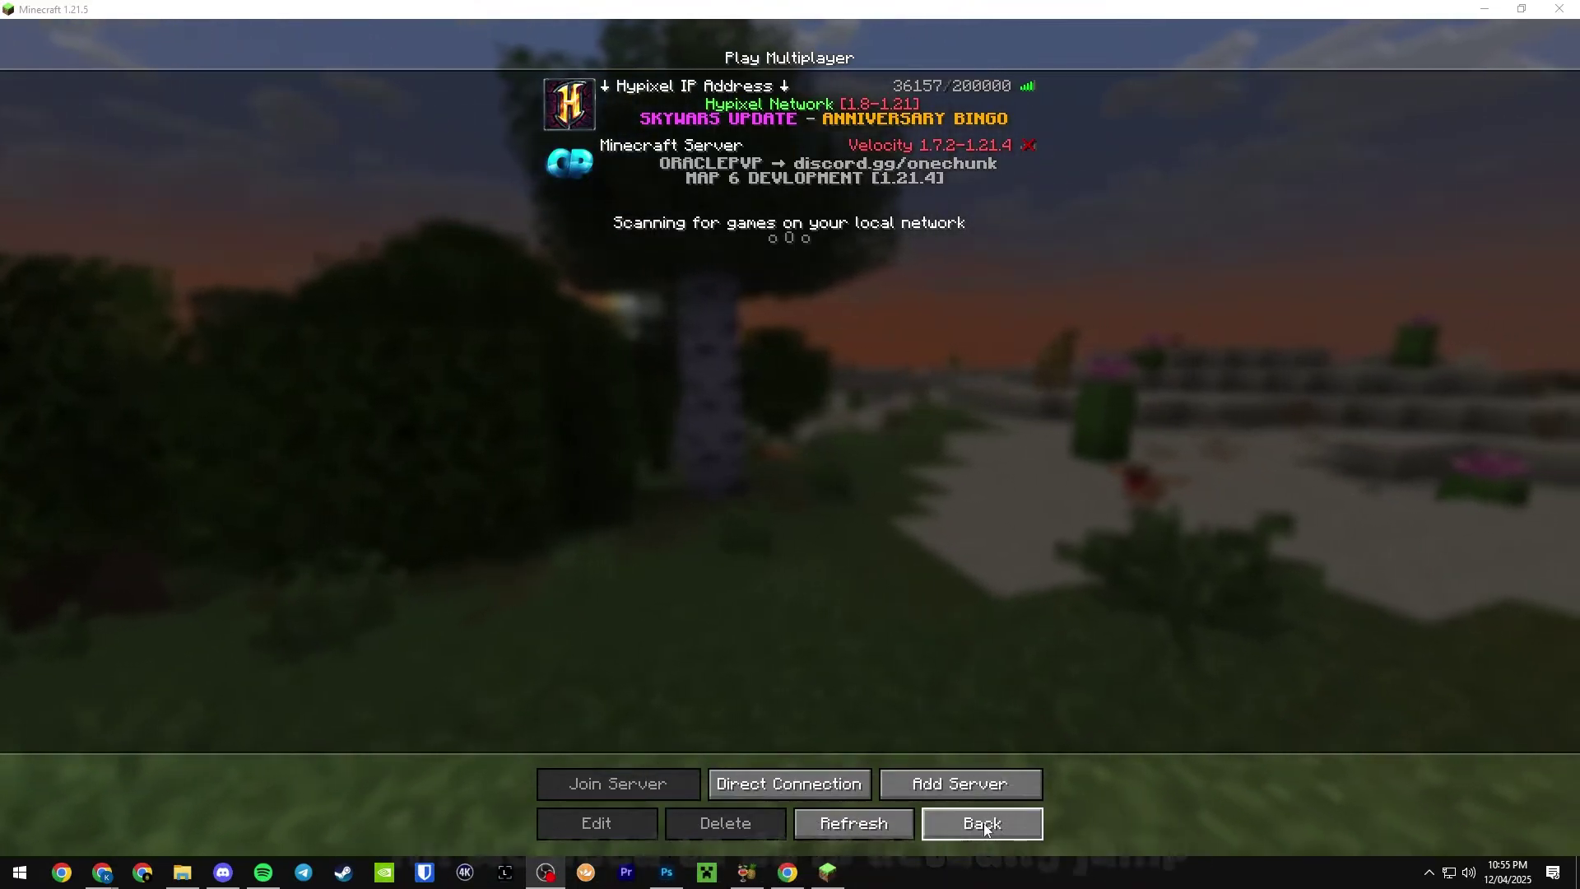
Step: Go back from Minecraft's Play Multiplayer screen to the title screen
left_click(984, 824)
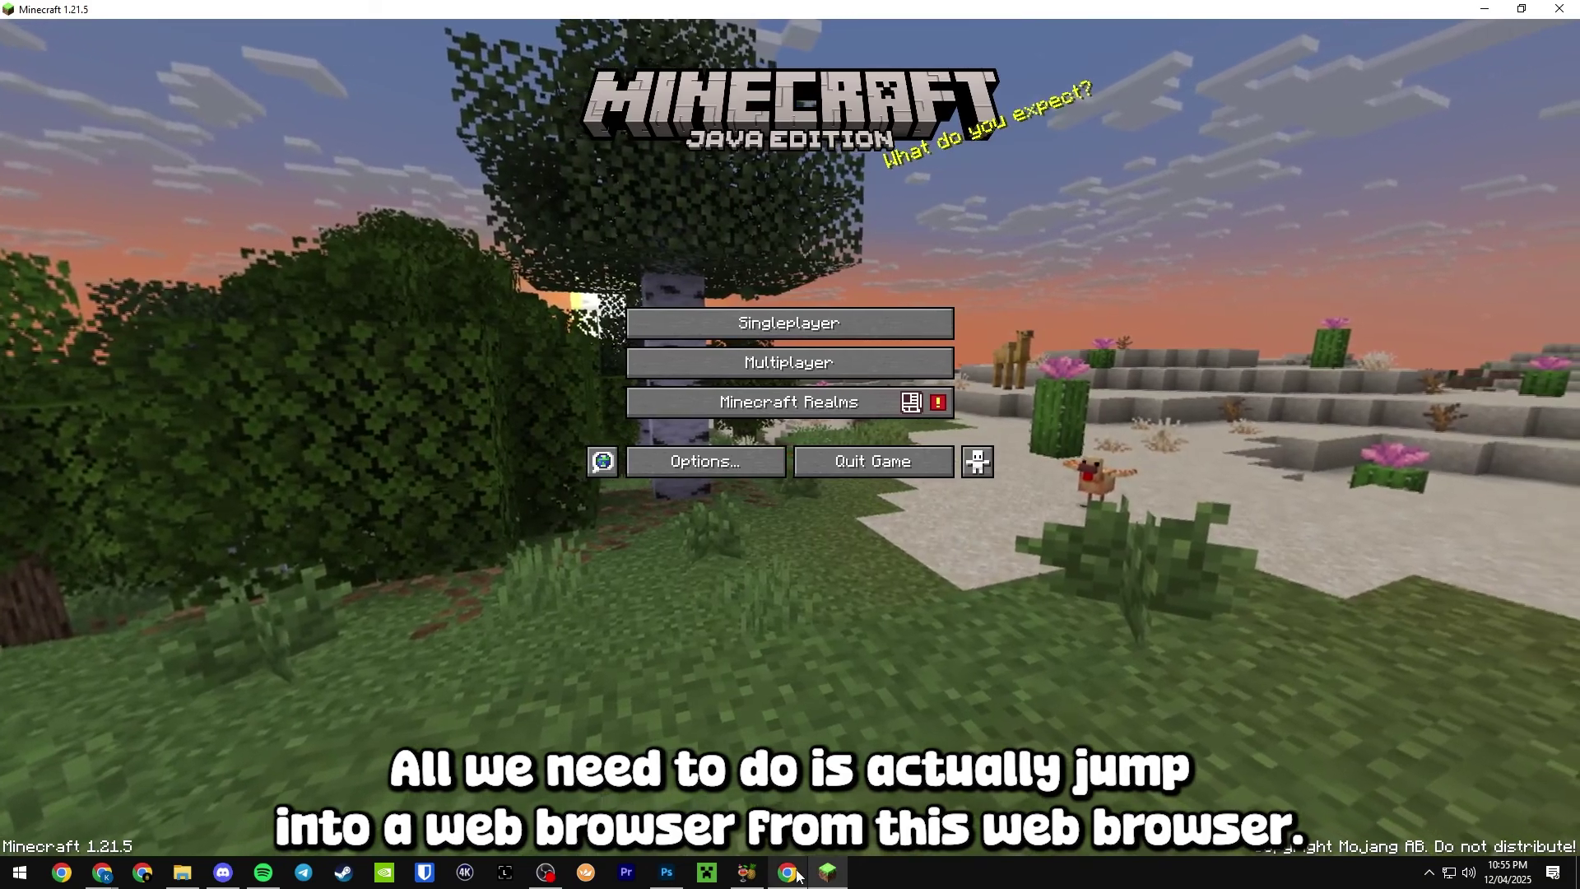
Step: Load pine.host/doopa in a fresh Chrome tab and close the leftover tabs
left_click(795, 874)
left_click(435, 17)
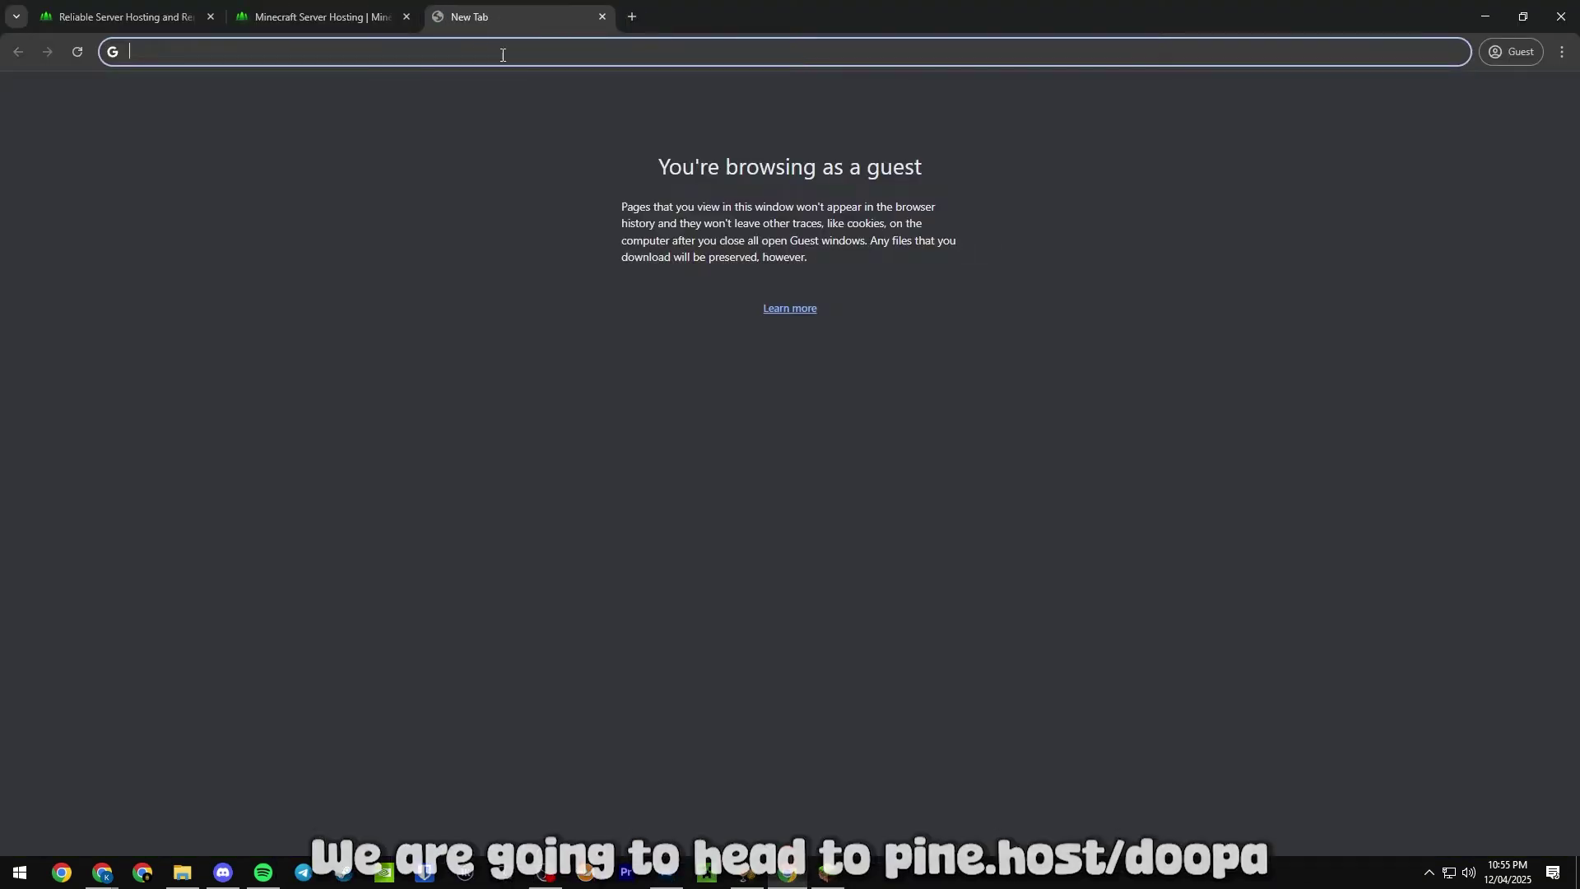
type("https://pine.host/doopa")
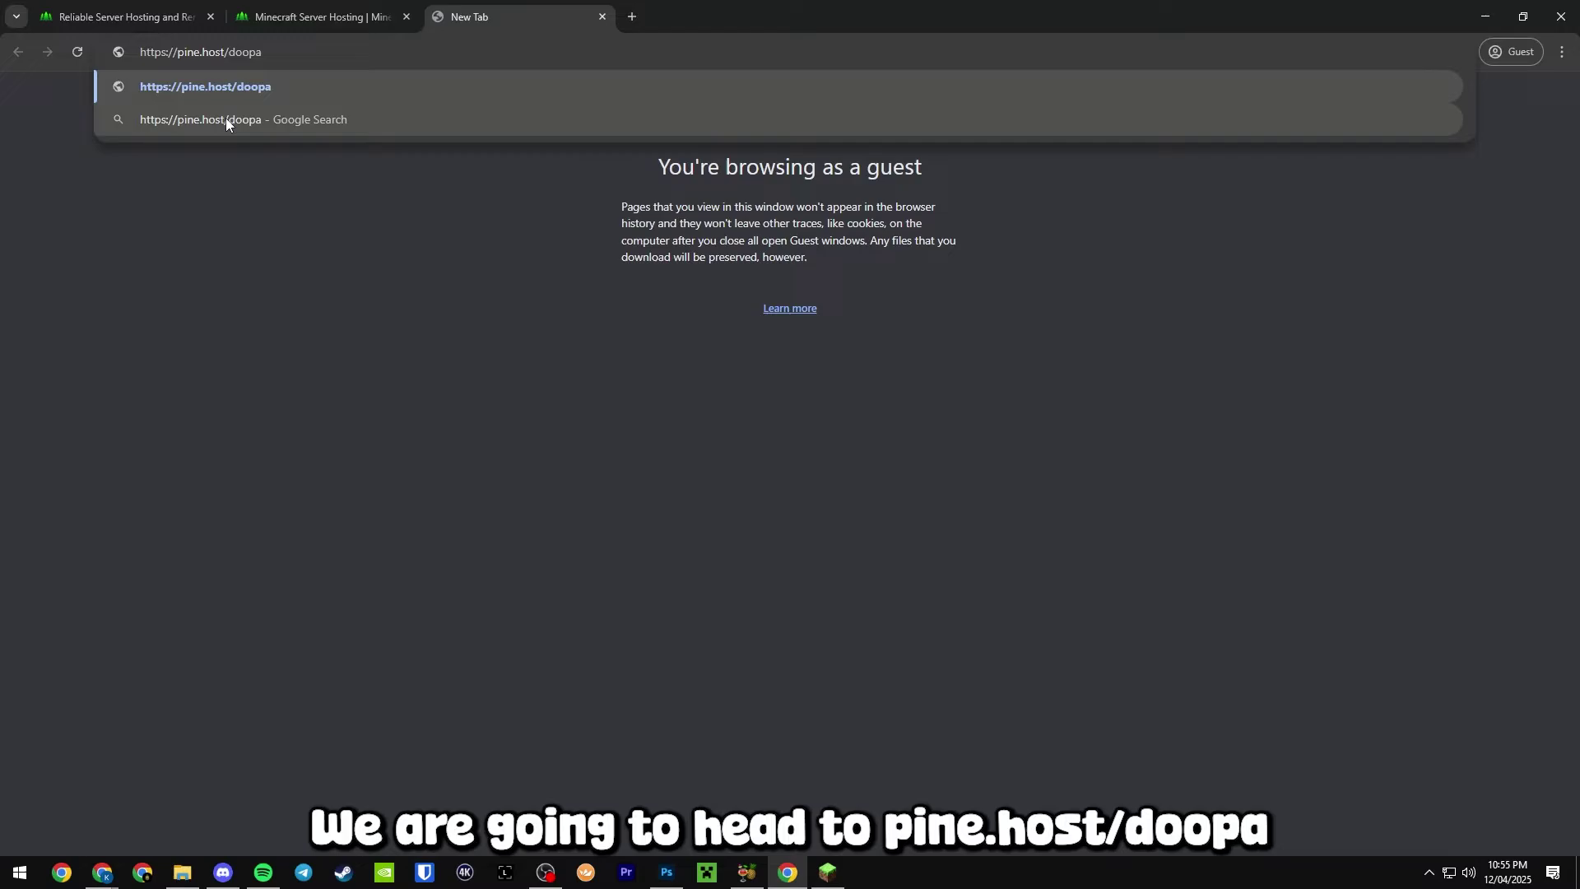
key("Return")
middle_click(164, 19)
middle_click(163, 19)
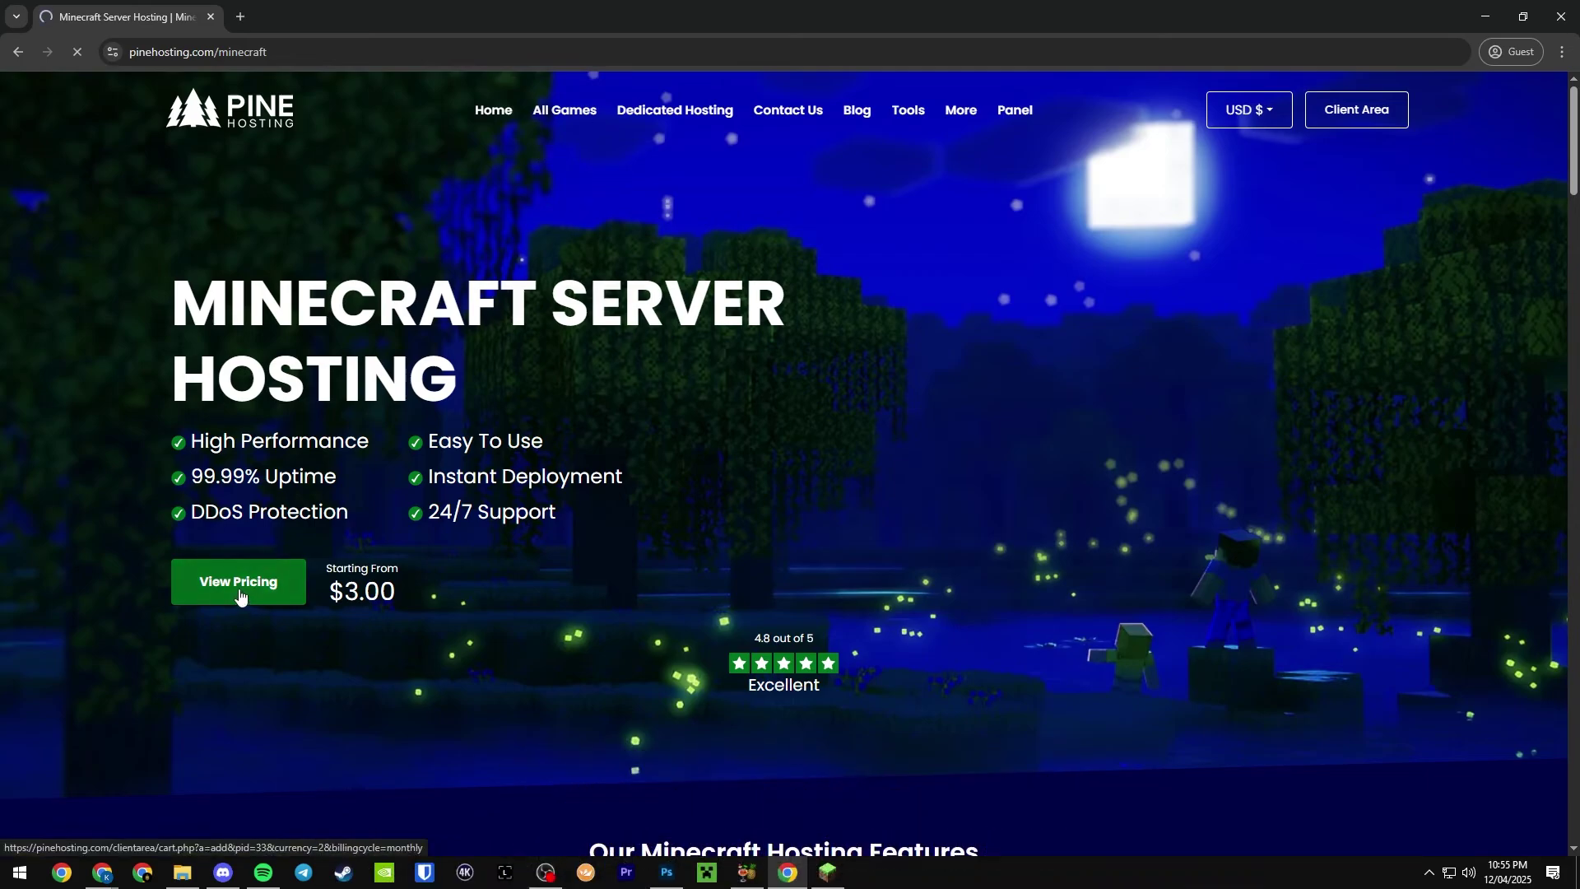
Step: Open the server pricing page and choose 4GB RAM on the monthly plan
left_click(238, 585)
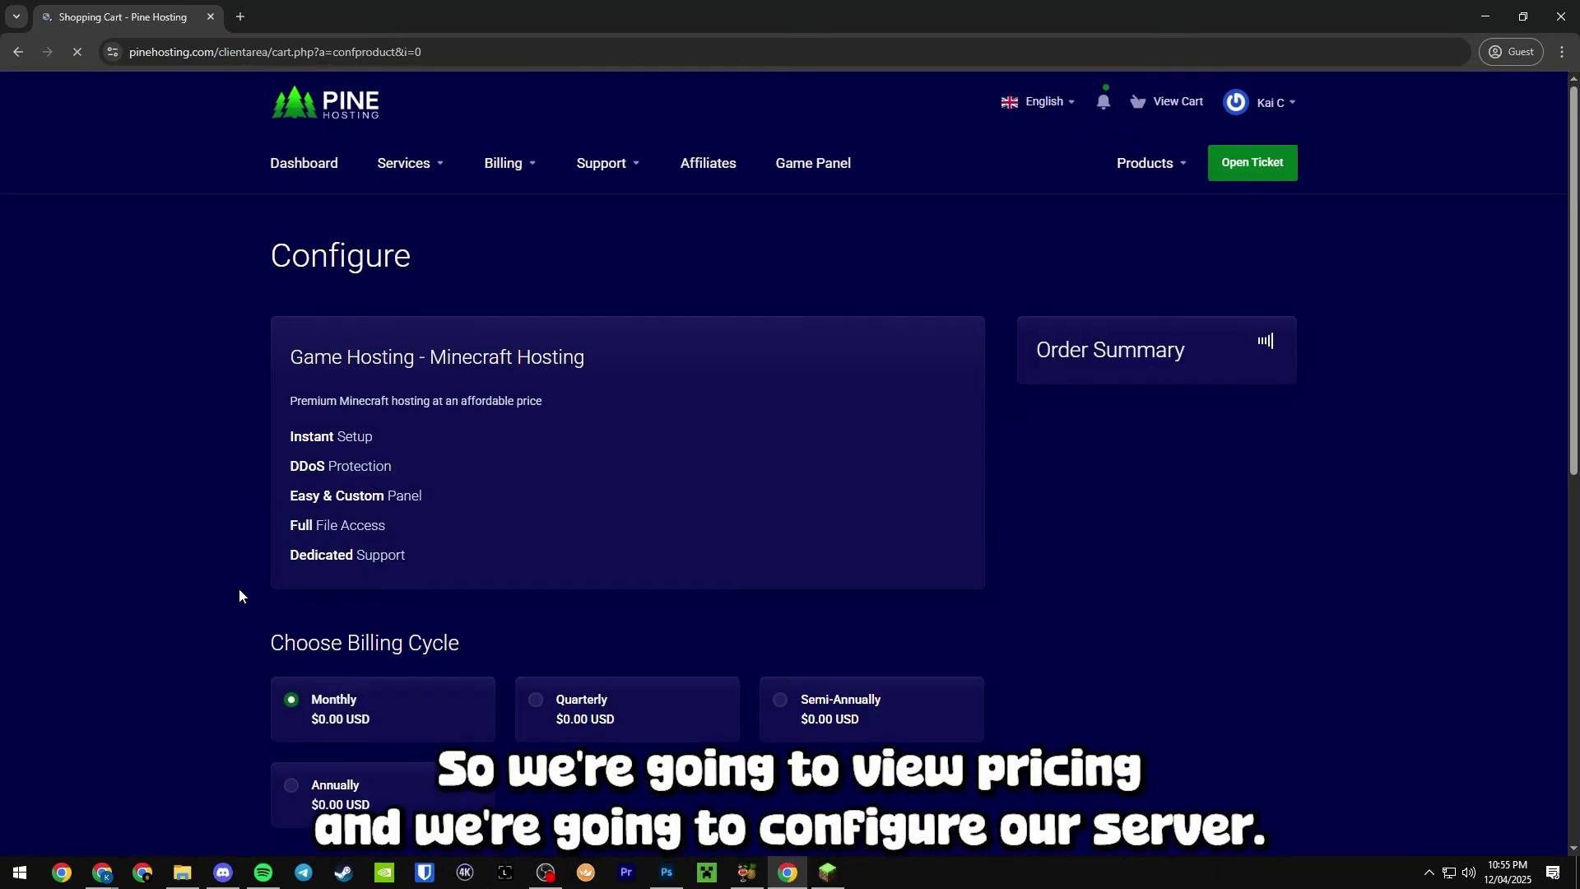
scroll(235, 593, "down", 3)
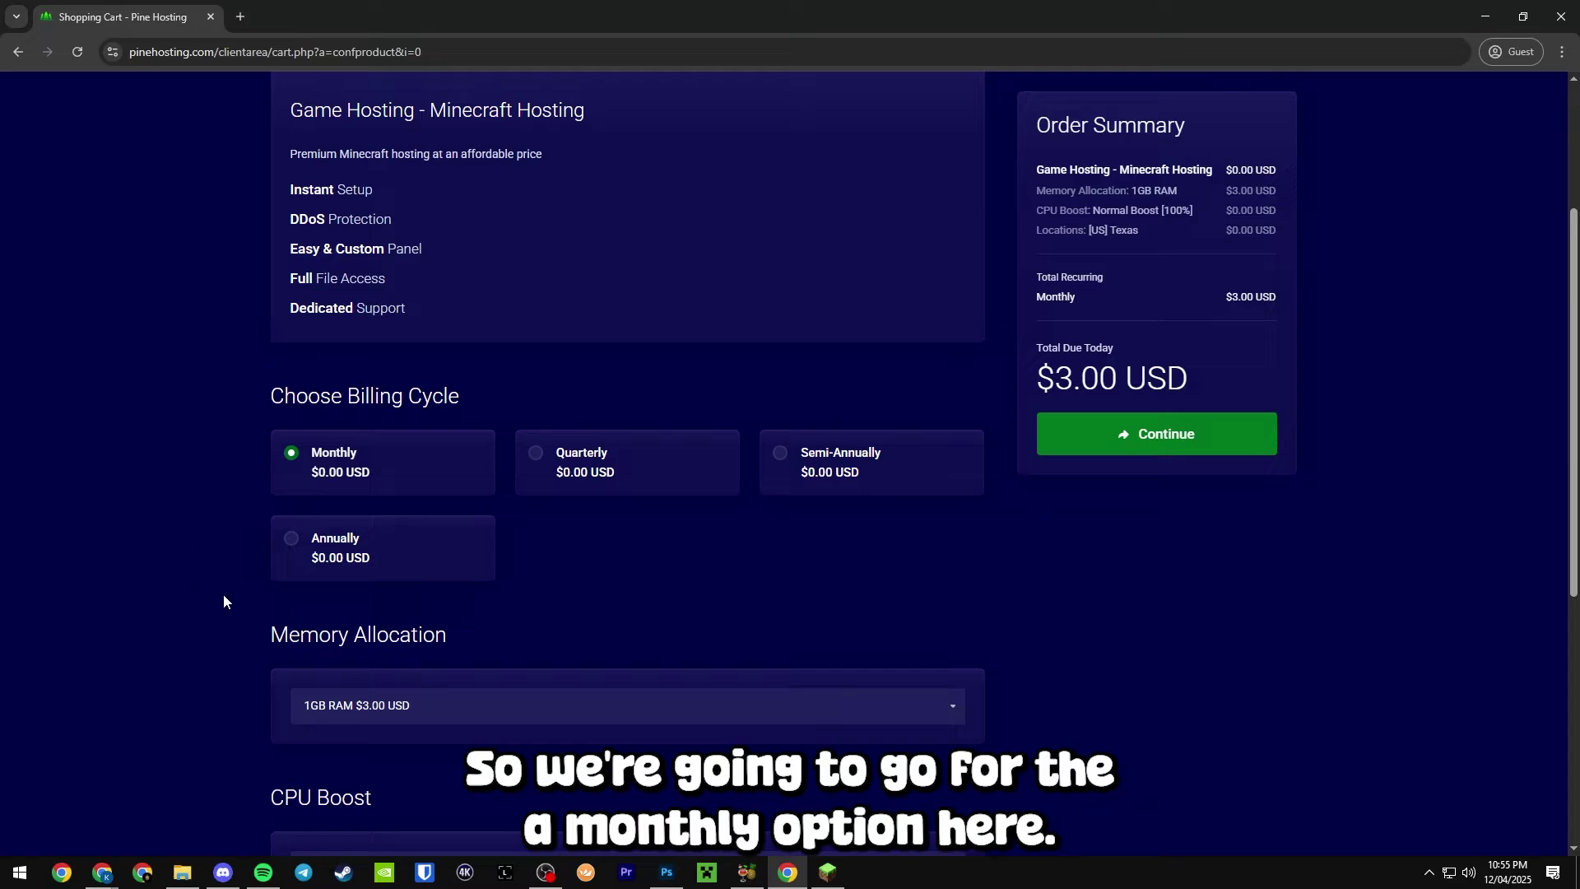
scroll(224, 594, "down", 3)
left_click(434, 458)
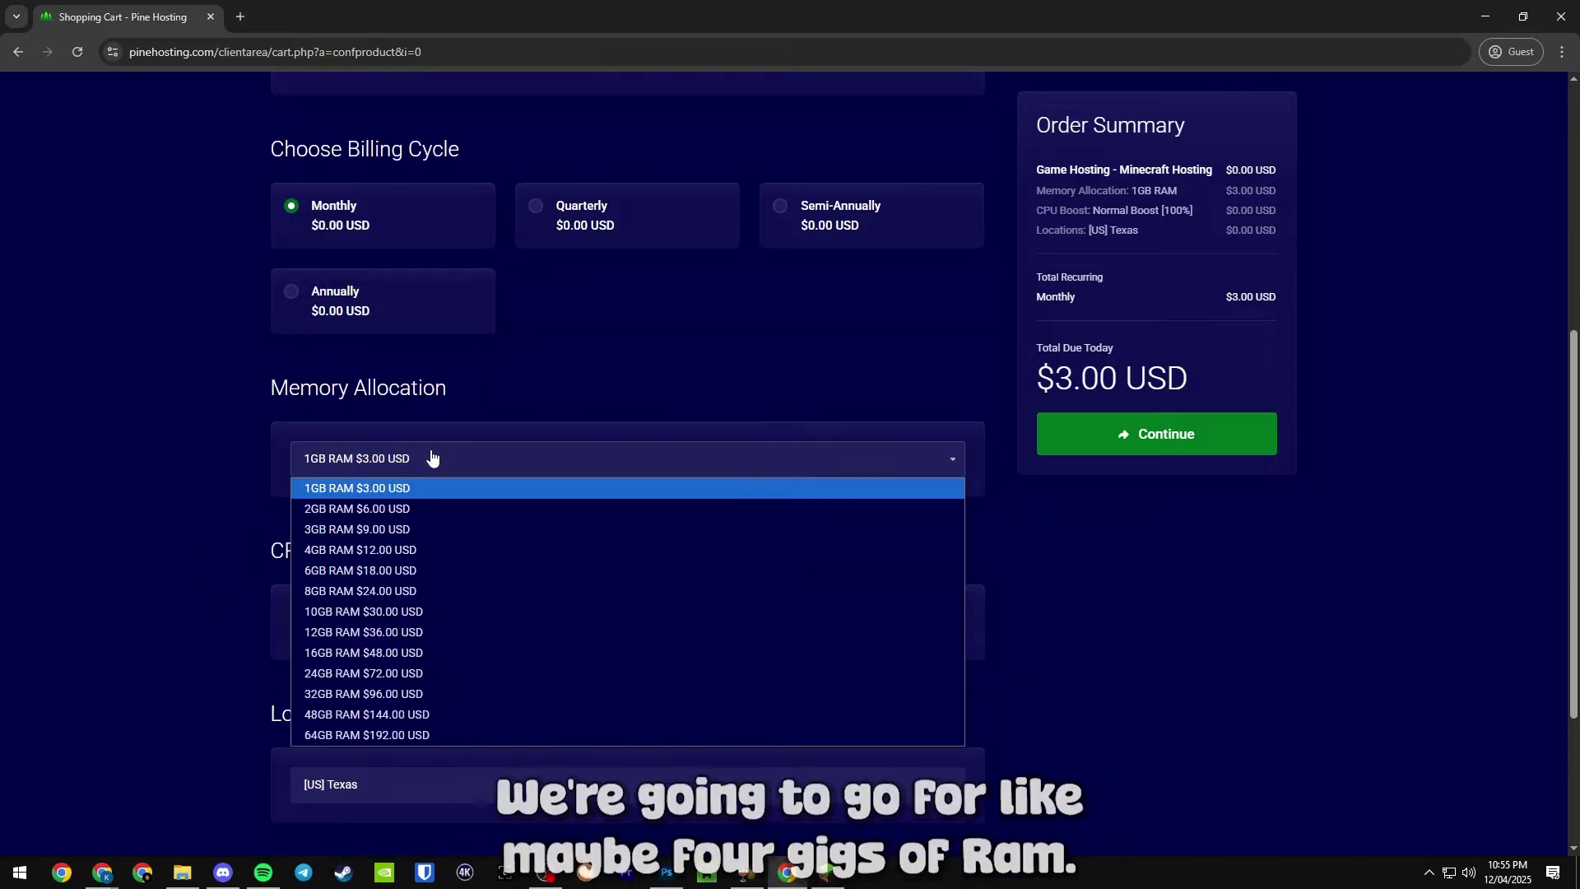
left_click(414, 550)
Step: Pick Extra Boost [150%] CPU and the [AU] Australia location
scroll(324, 529, "down", 2)
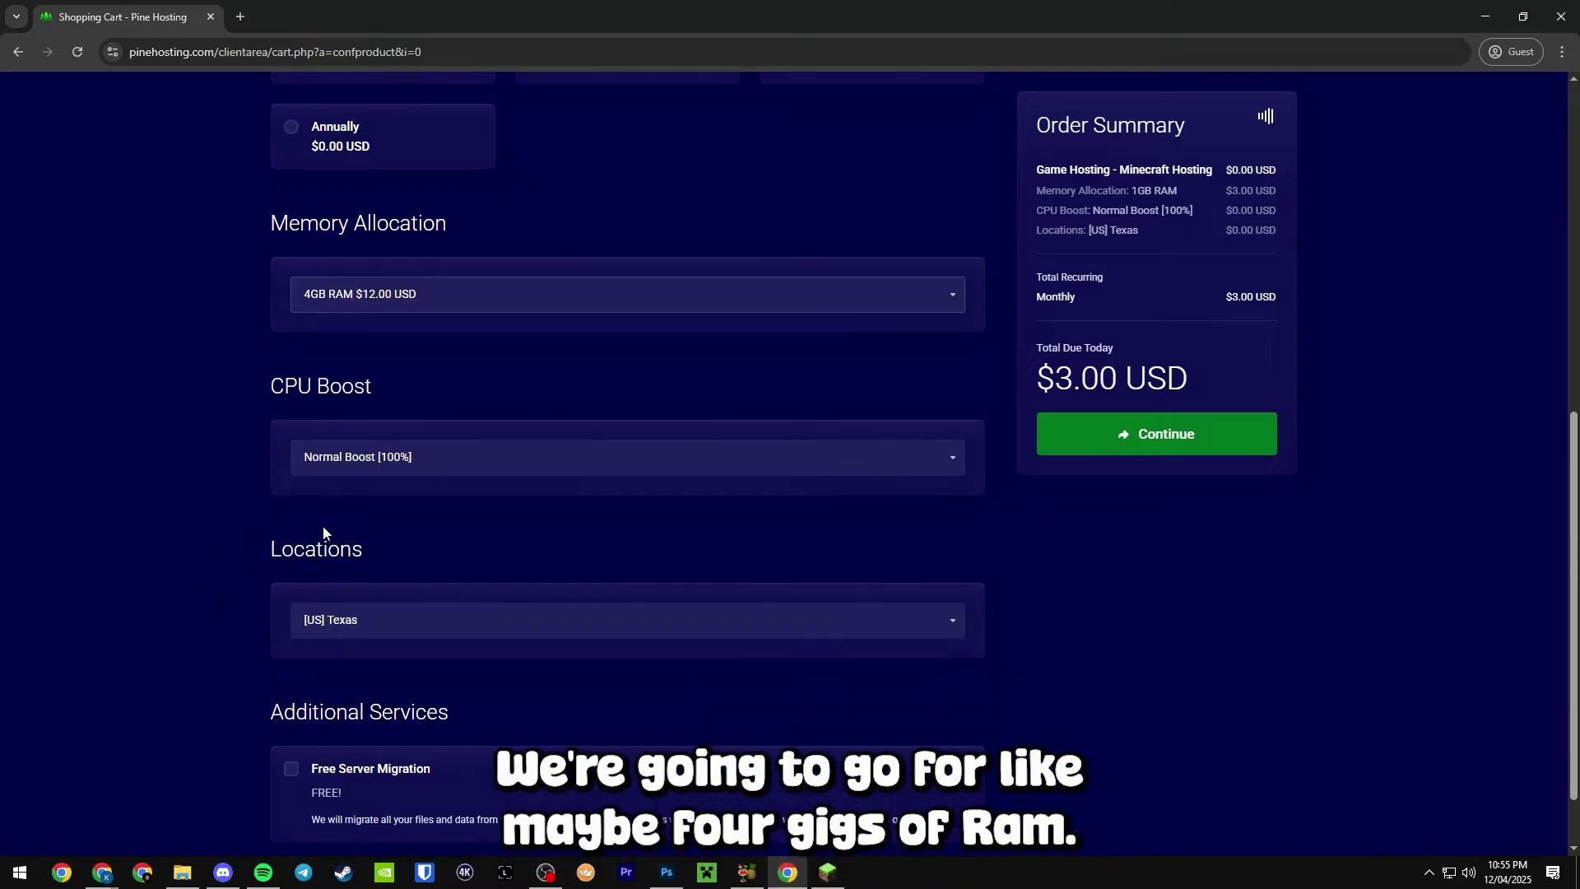
left_click(390, 458)
left_click(457, 502)
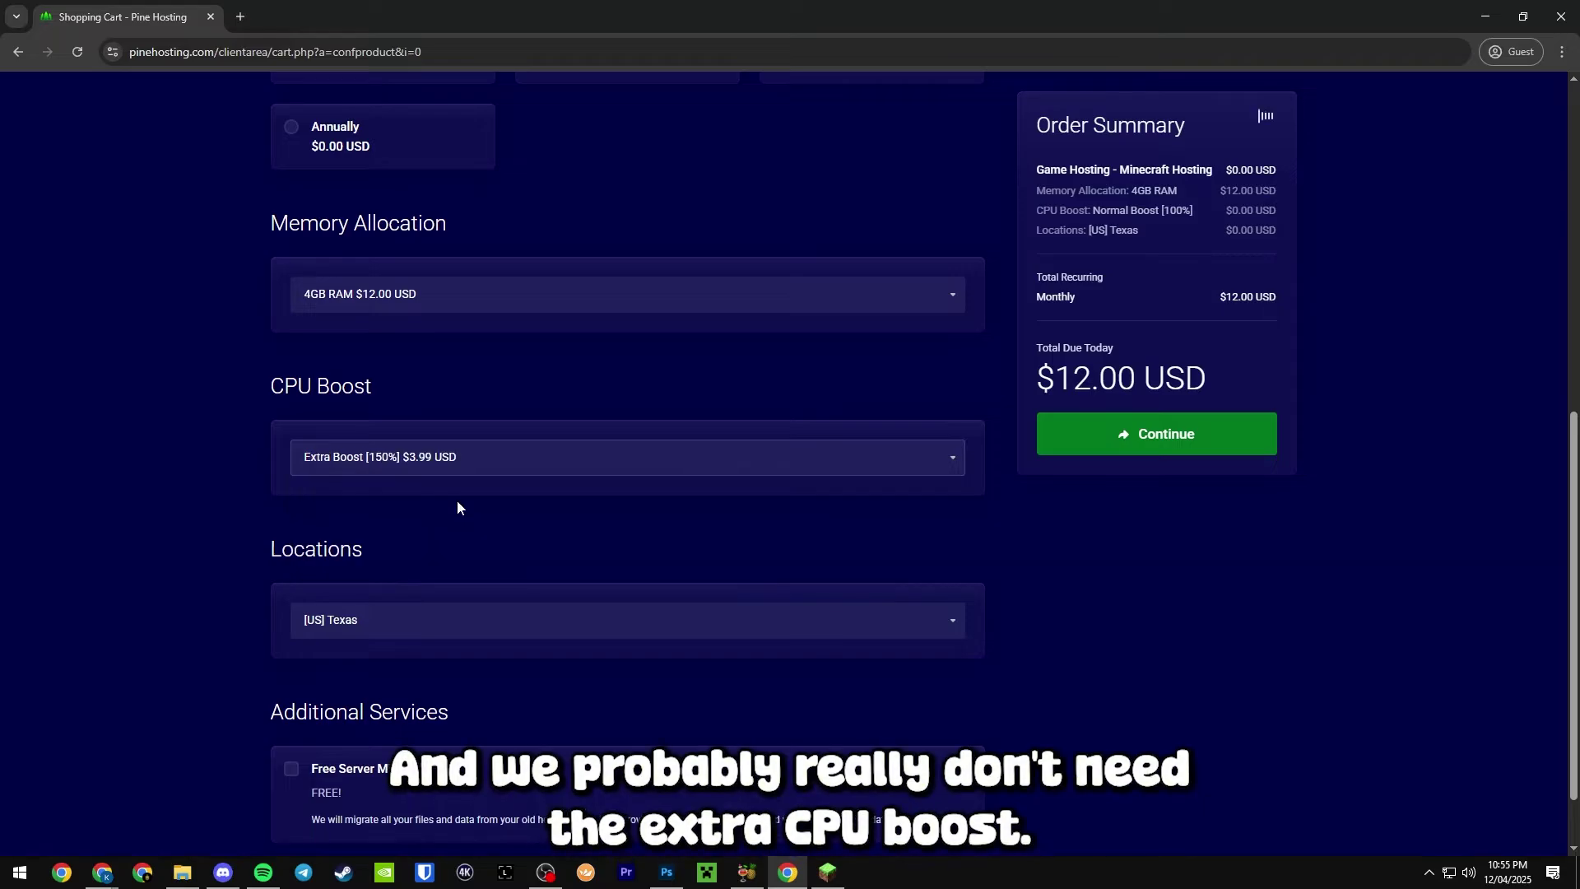
left_click(372, 632)
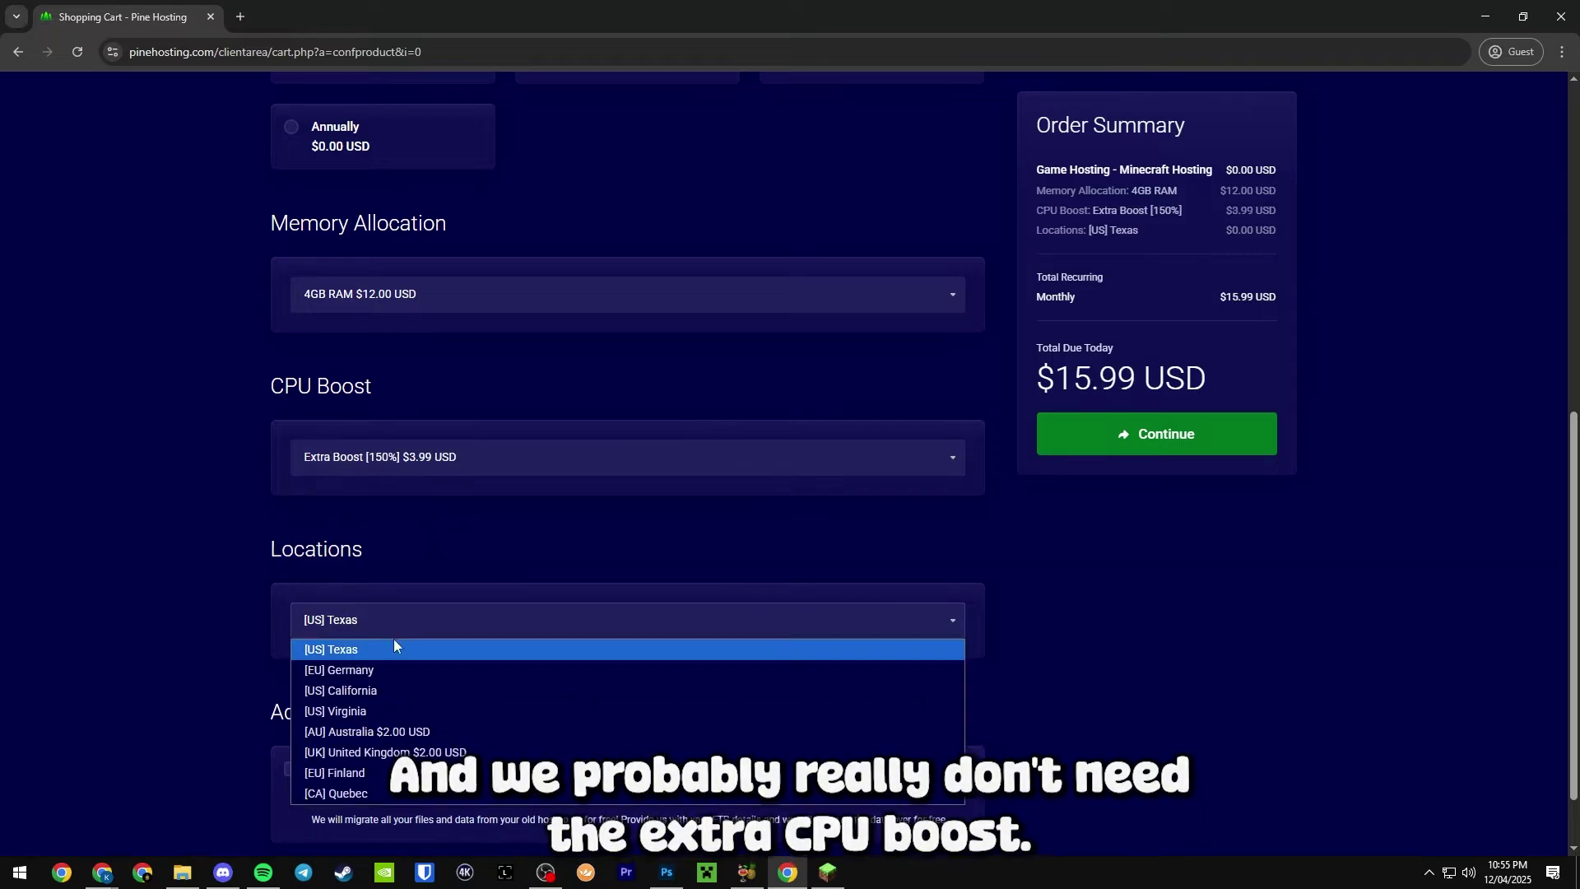
left_click(419, 732)
scroll(234, 605, "down", 1)
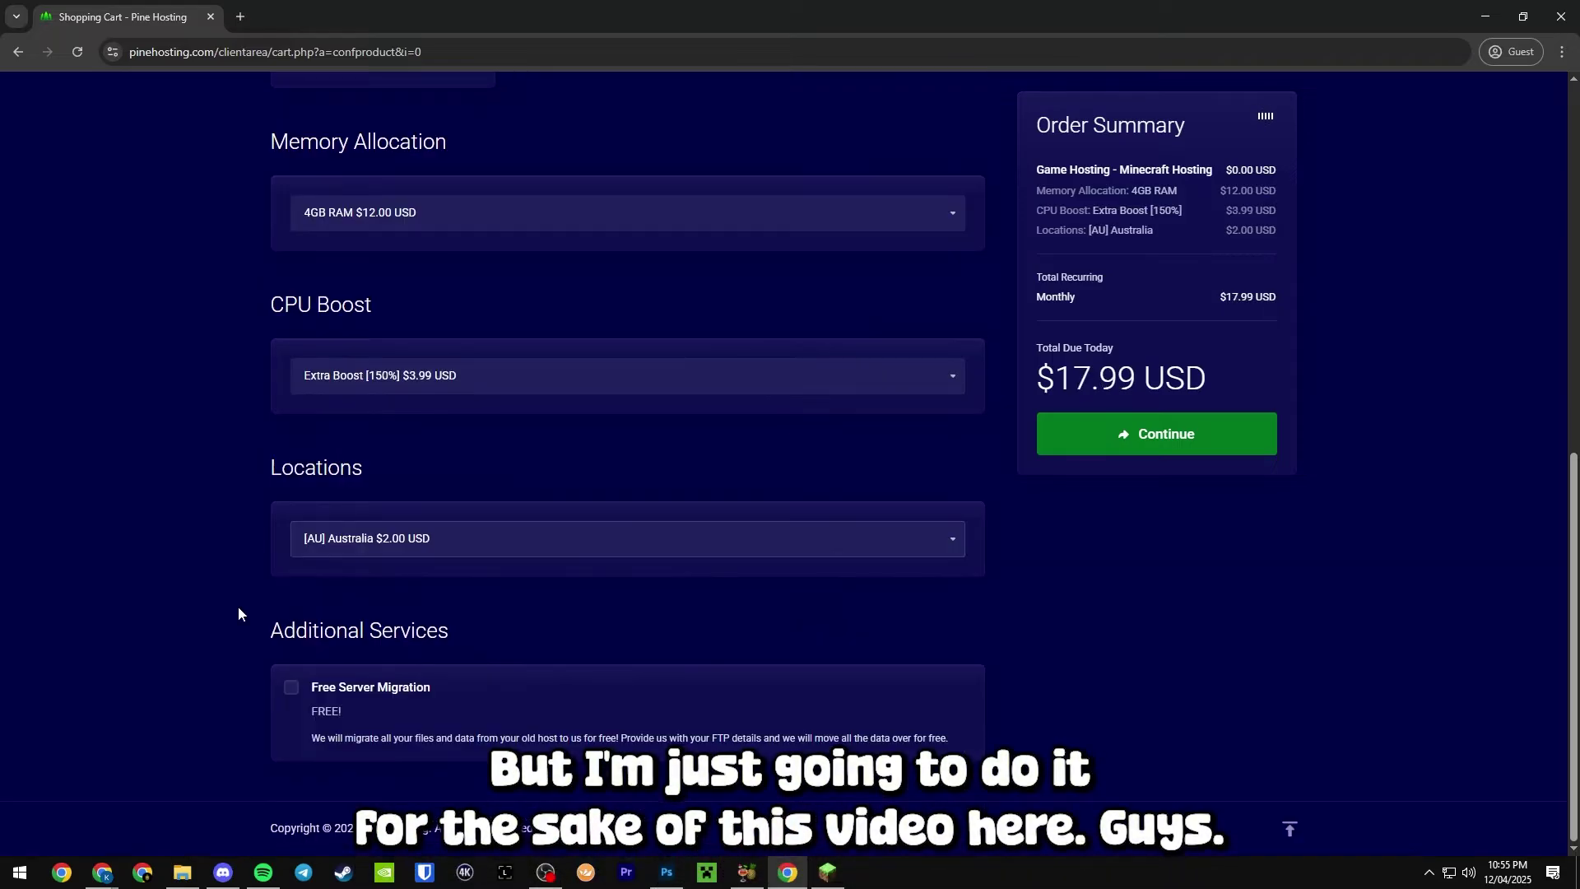
scroll(245, 618, "up", 3)
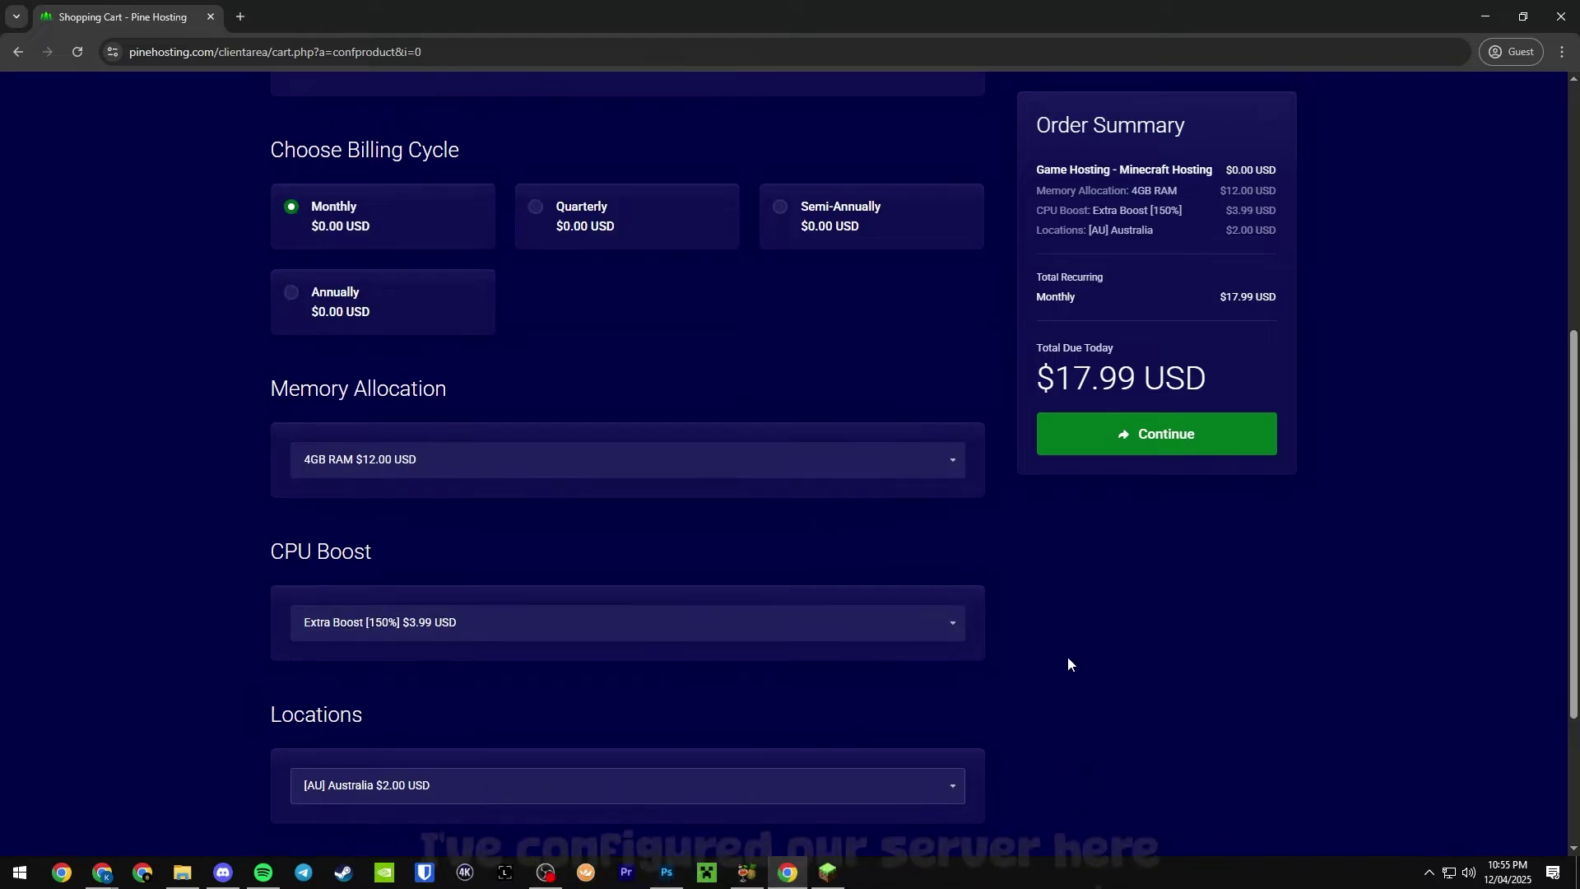
scroll(925, 642, "down", 3)
scroll(1040, 667, "up", 8)
scroll(1040, 673, "down", 3)
scroll(1040, 673, "down", 2)
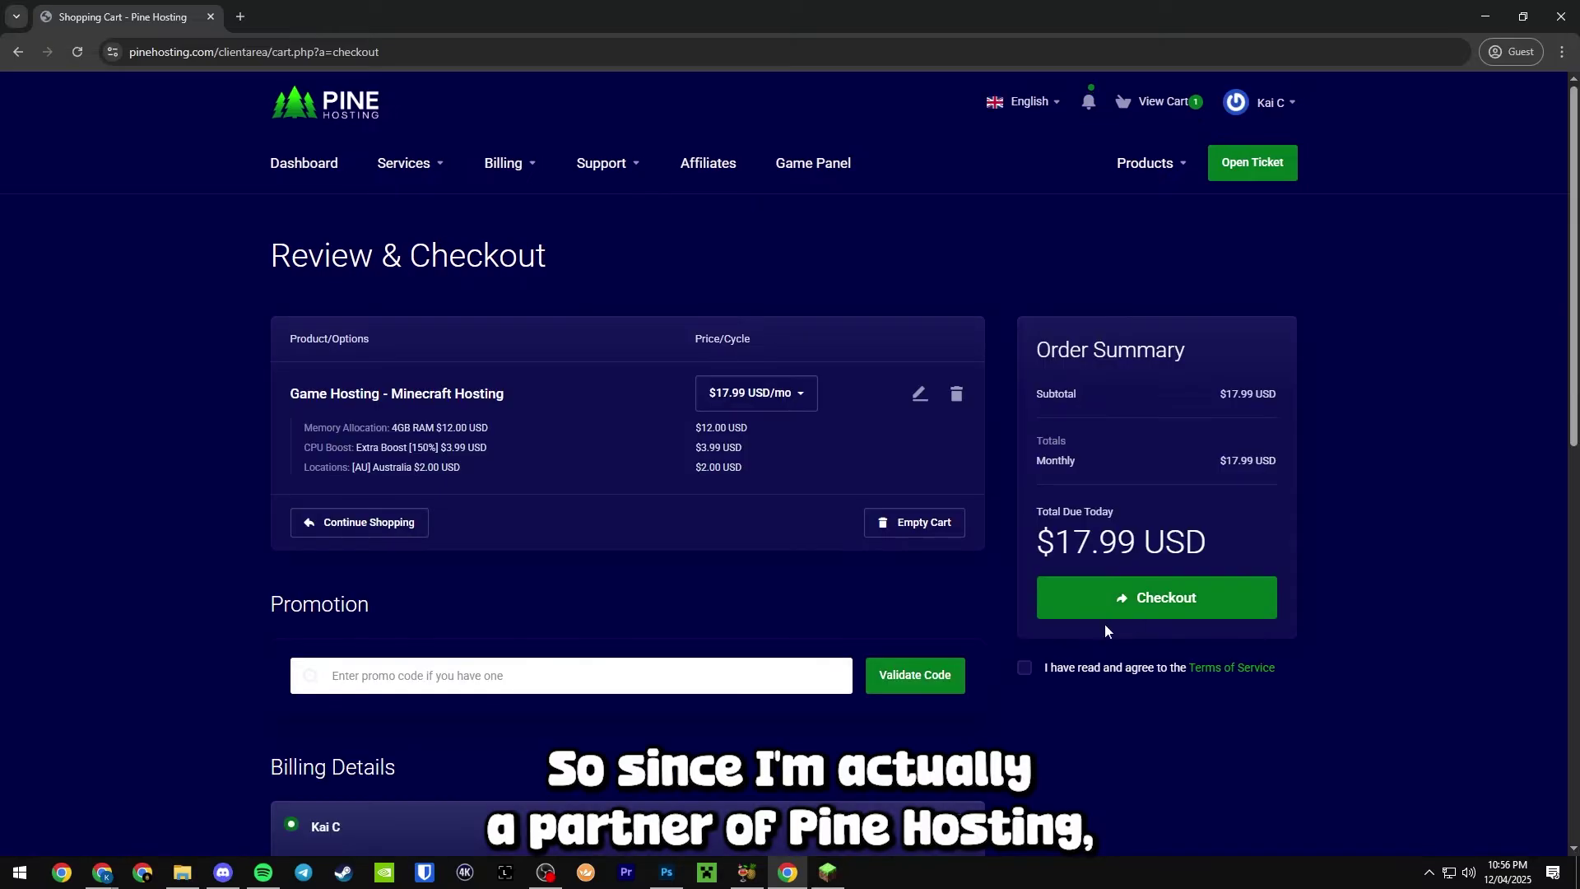
Step: Apply promo code doopa and complete payment for the $17.99 server
scroll(551, 640, "down", 1)
left_click(482, 595)
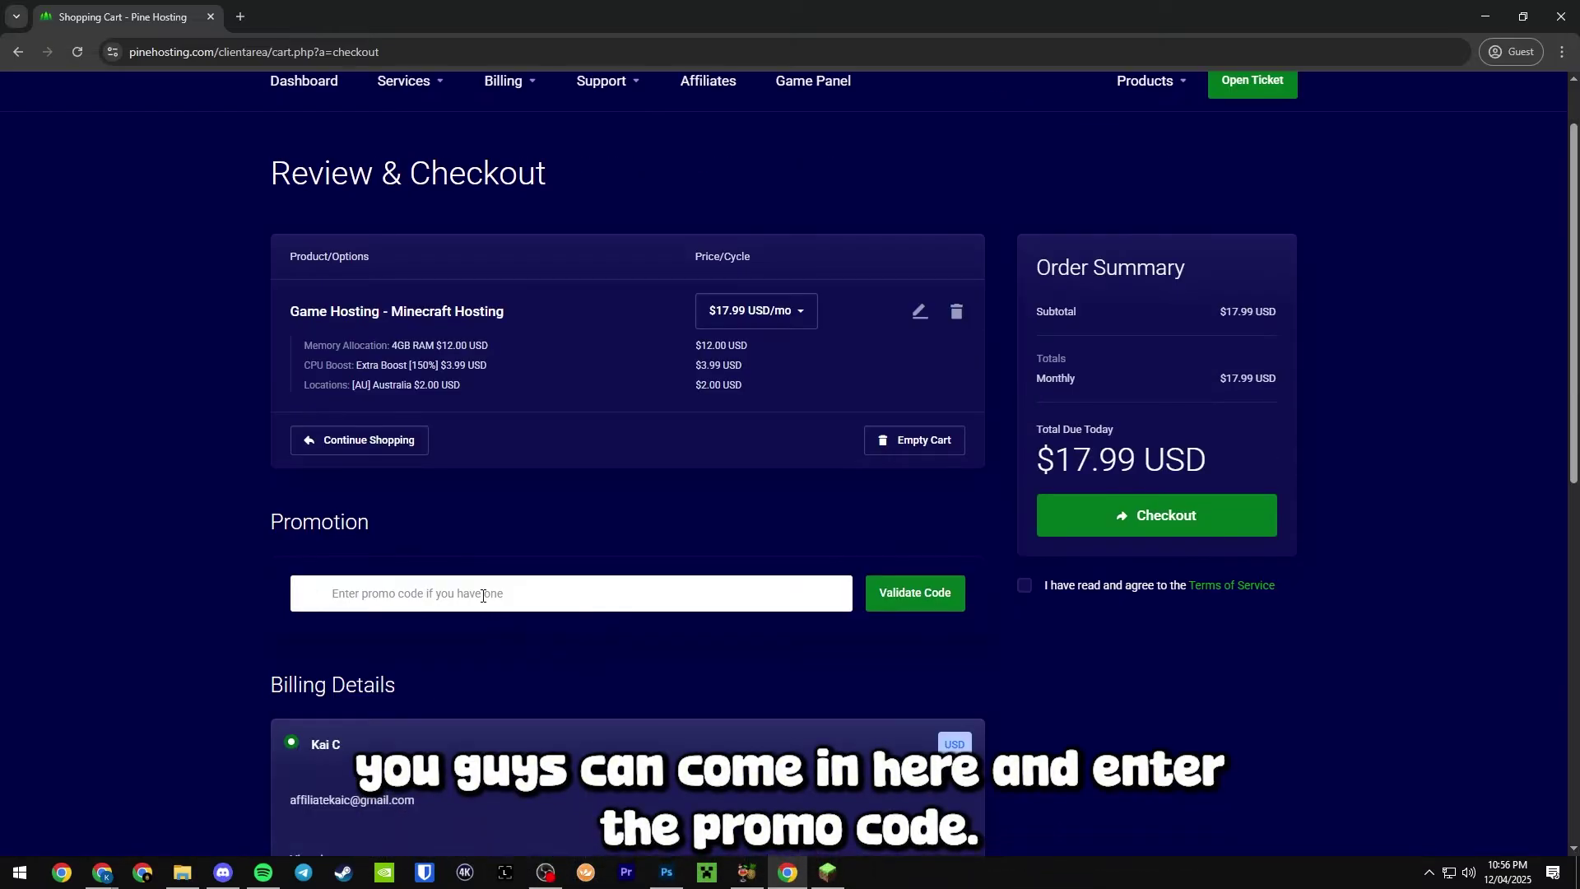
type("doopa")
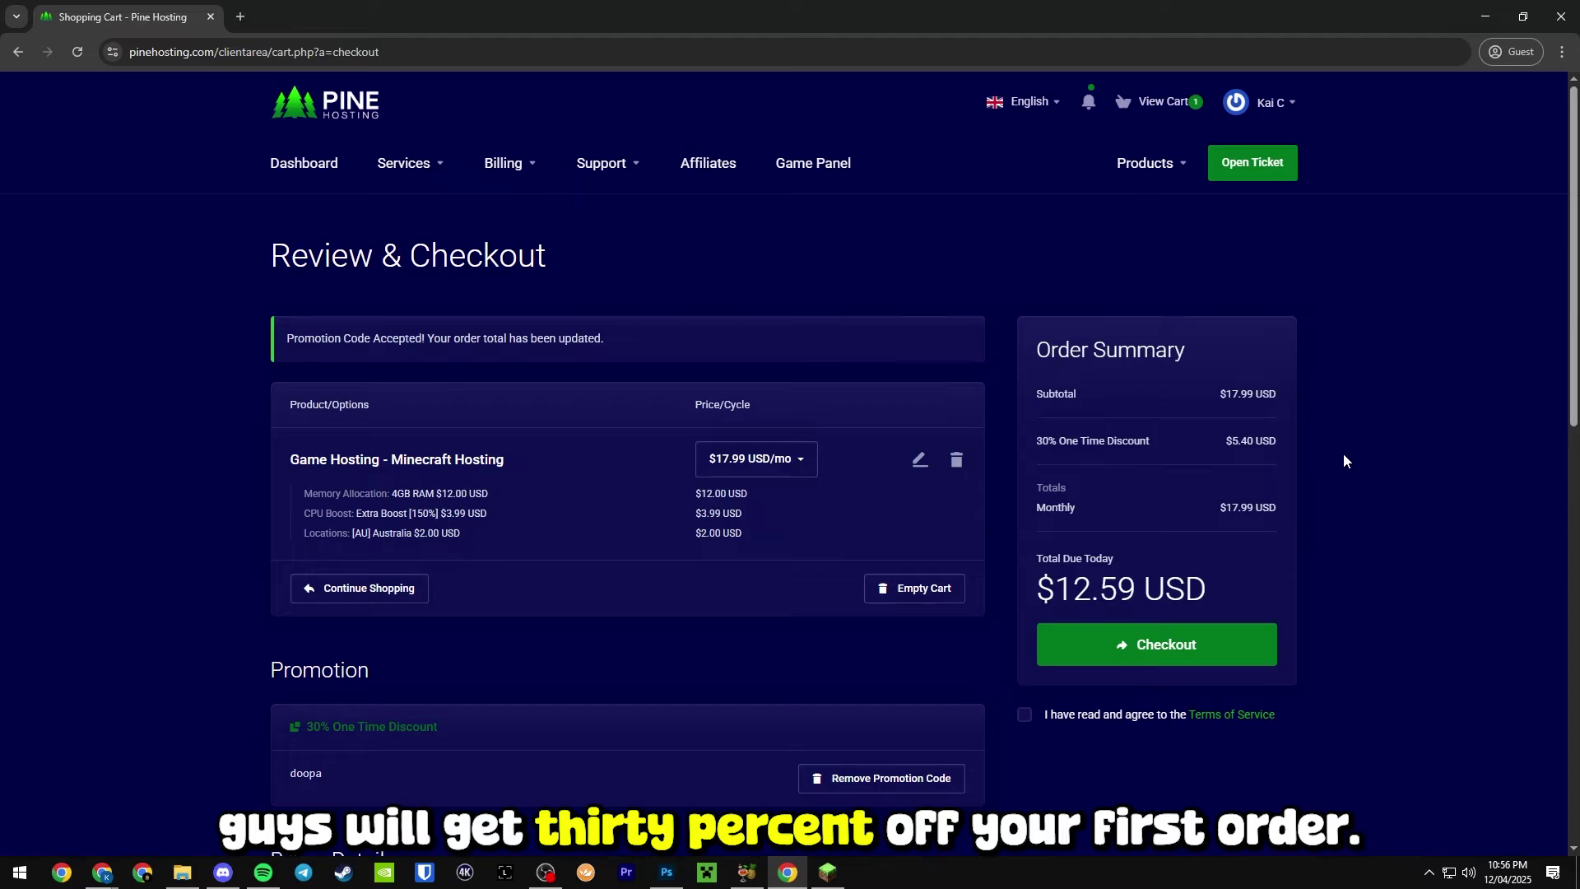
scroll(1347, 456, "down", 3)
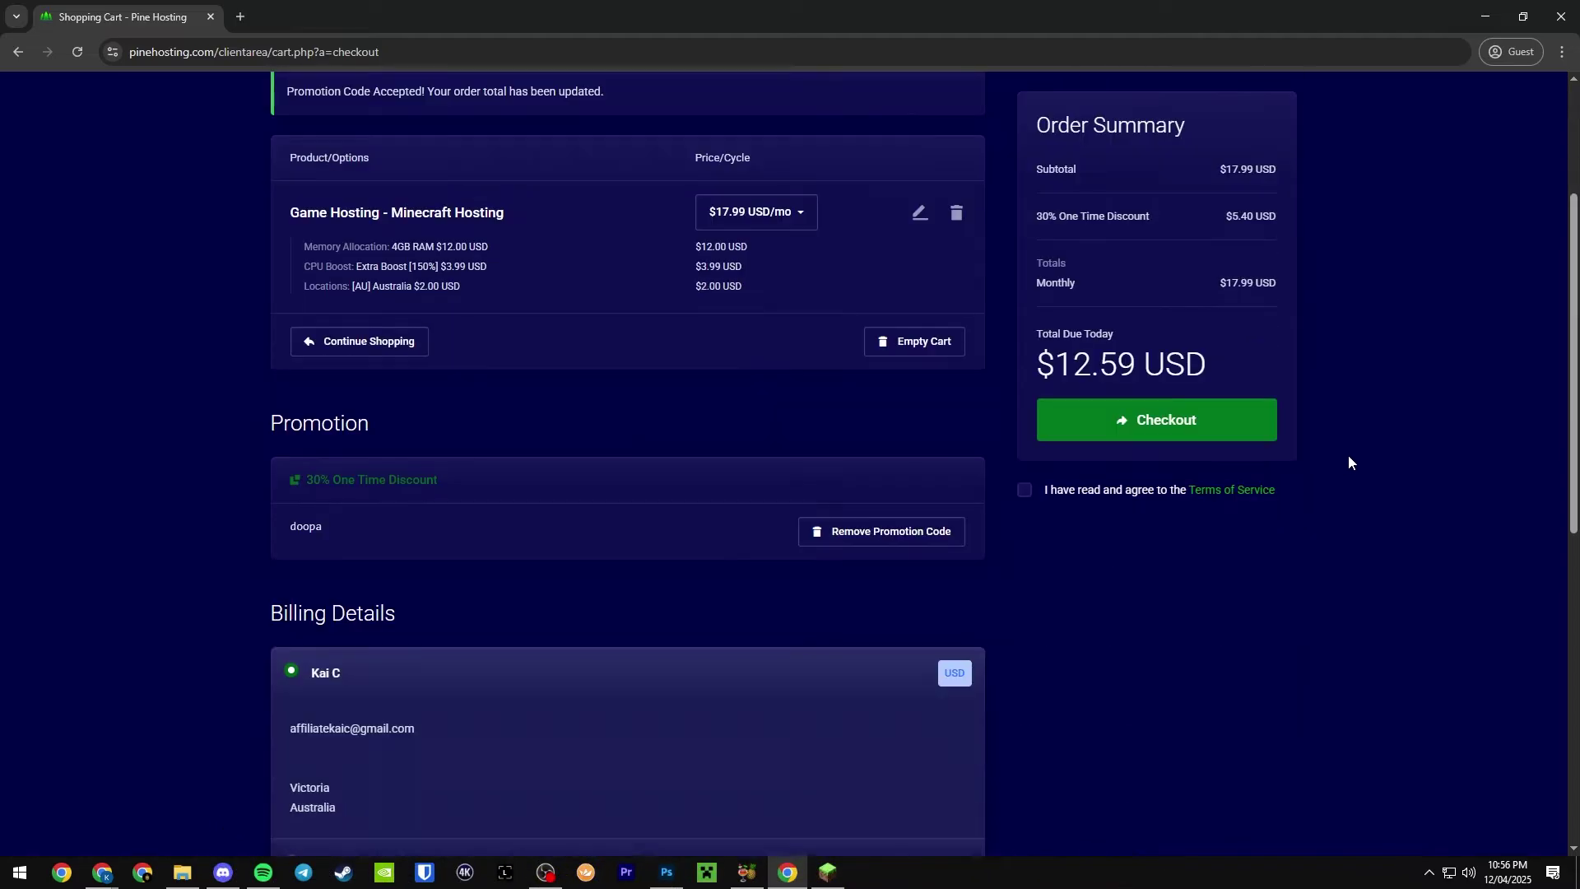
scroll(1347, 483, "down", 6)
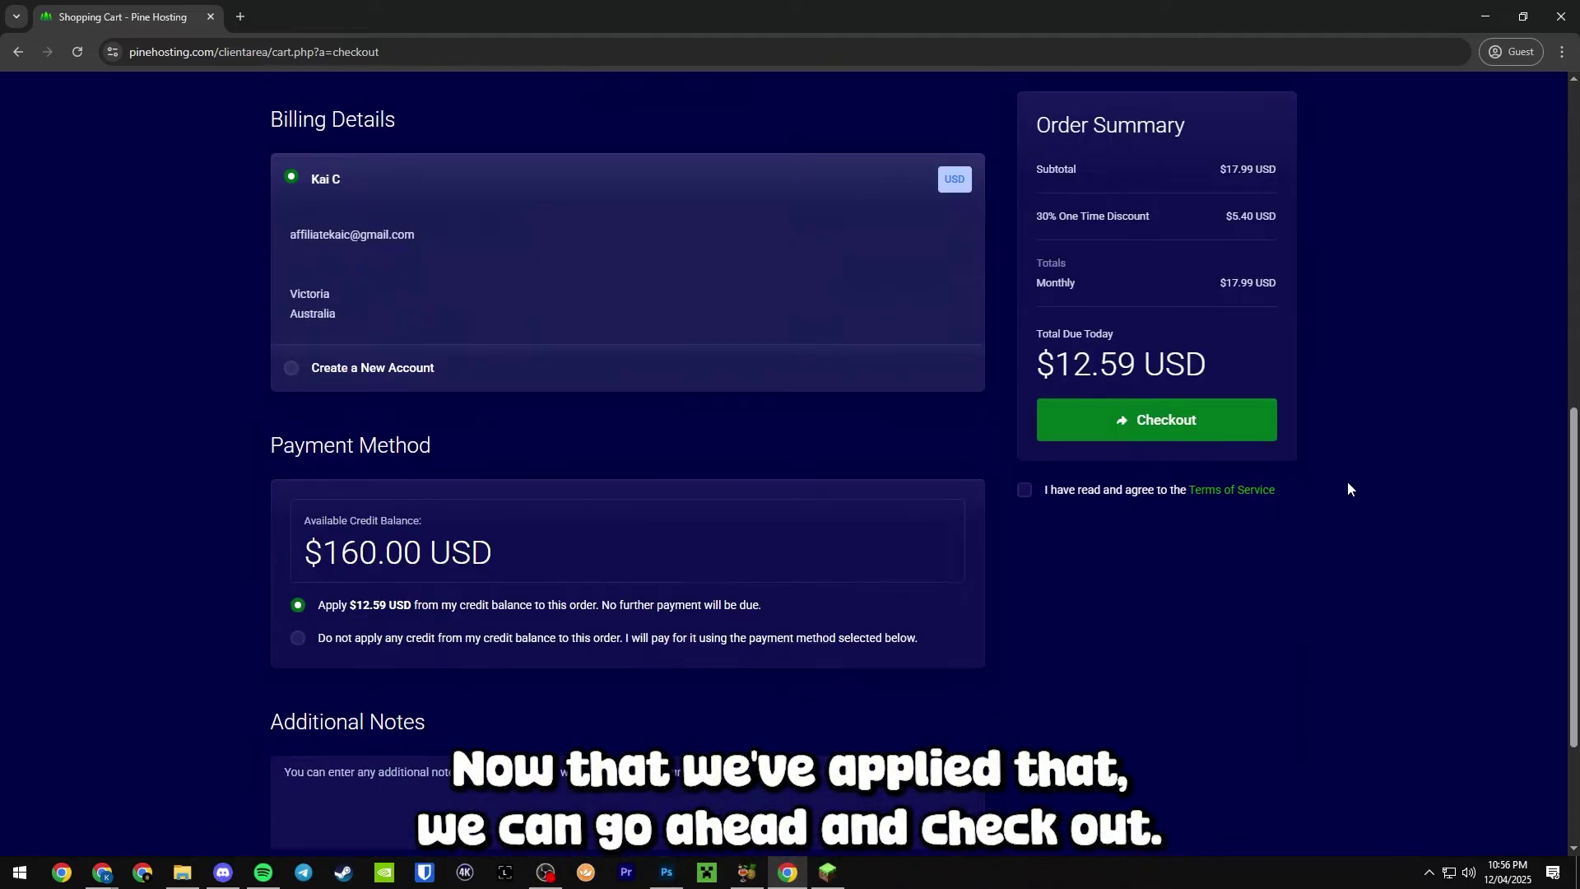
scroll(301, 623, "down", 3)
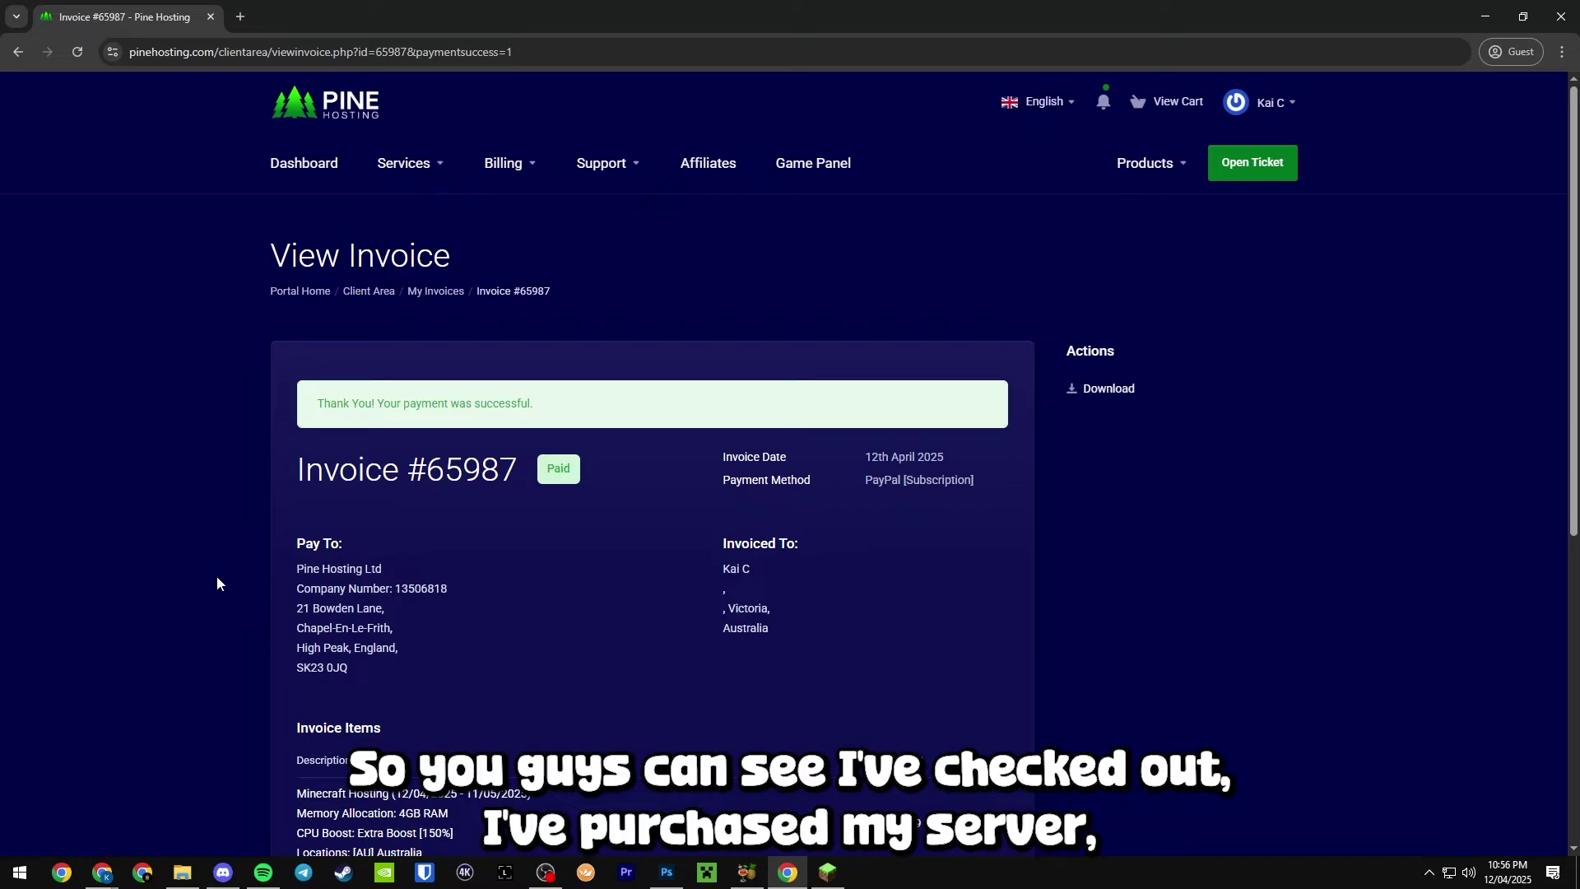
scroll(212, 578, "down", 7)
scroll(201, 583, "up", 4)
scroll(198, 581, "up", 3)
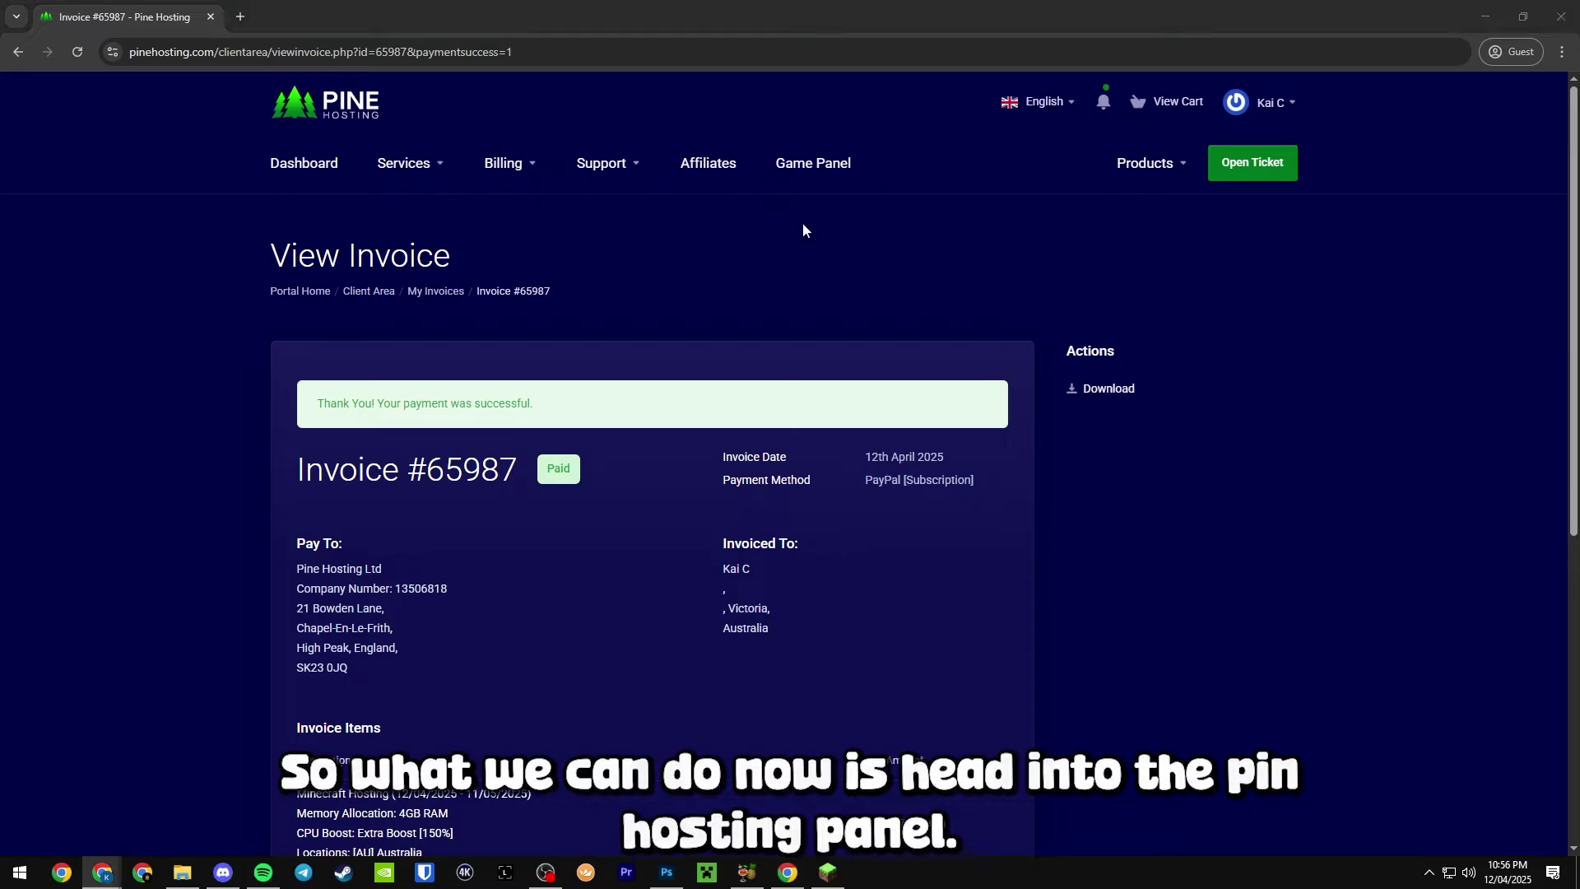
Step: Open panel.pinehosting.com in a new browser tab
left_click(241, 16)
type("paner")
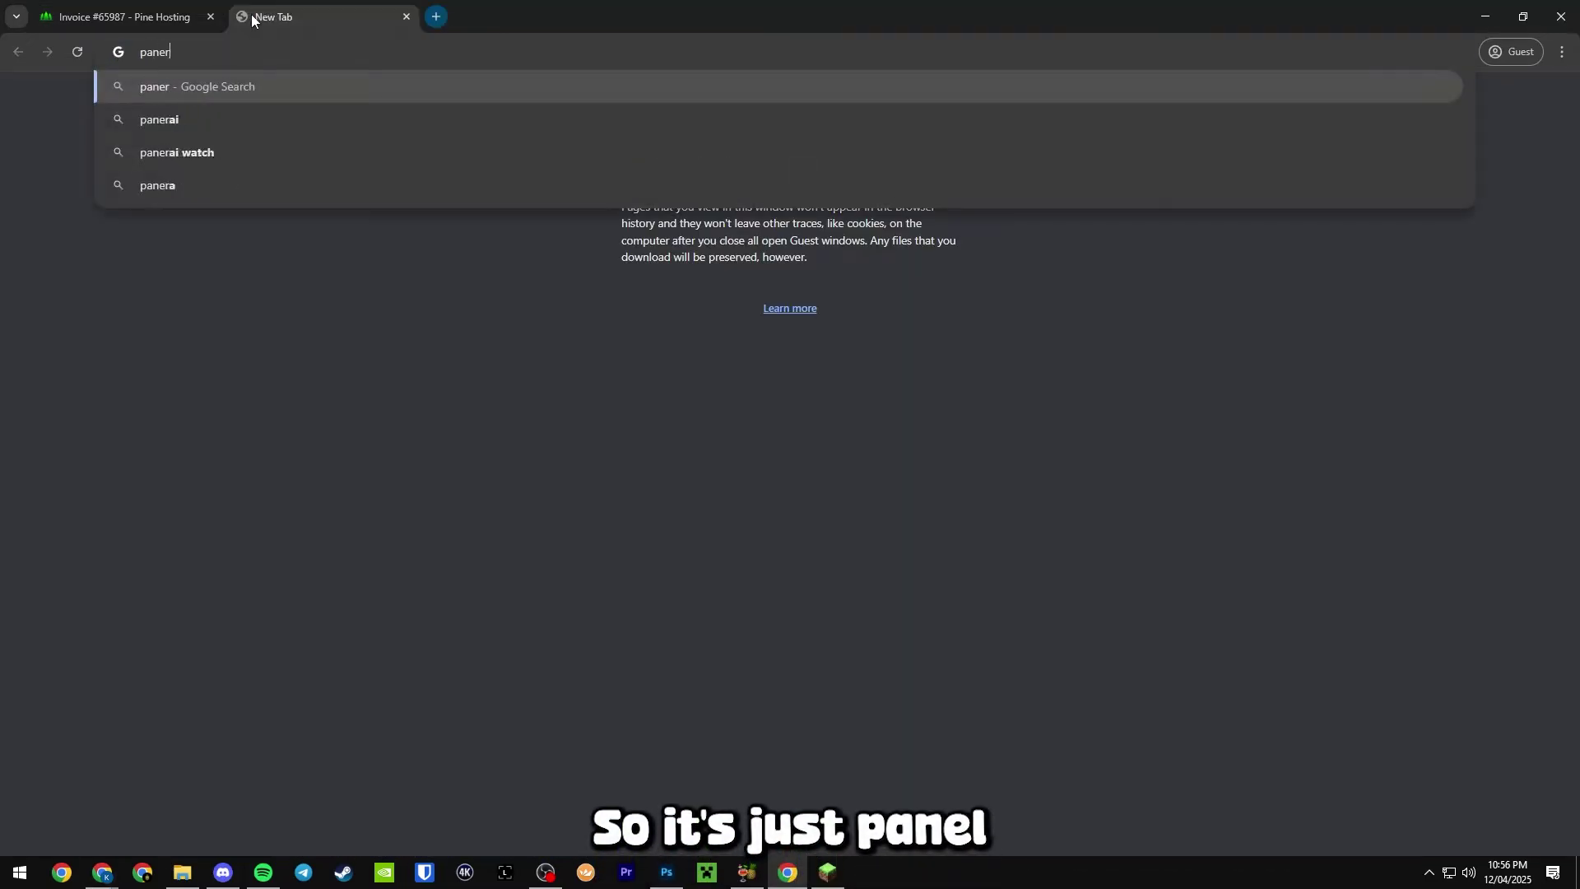
key("BackSpace")
type("l.p")
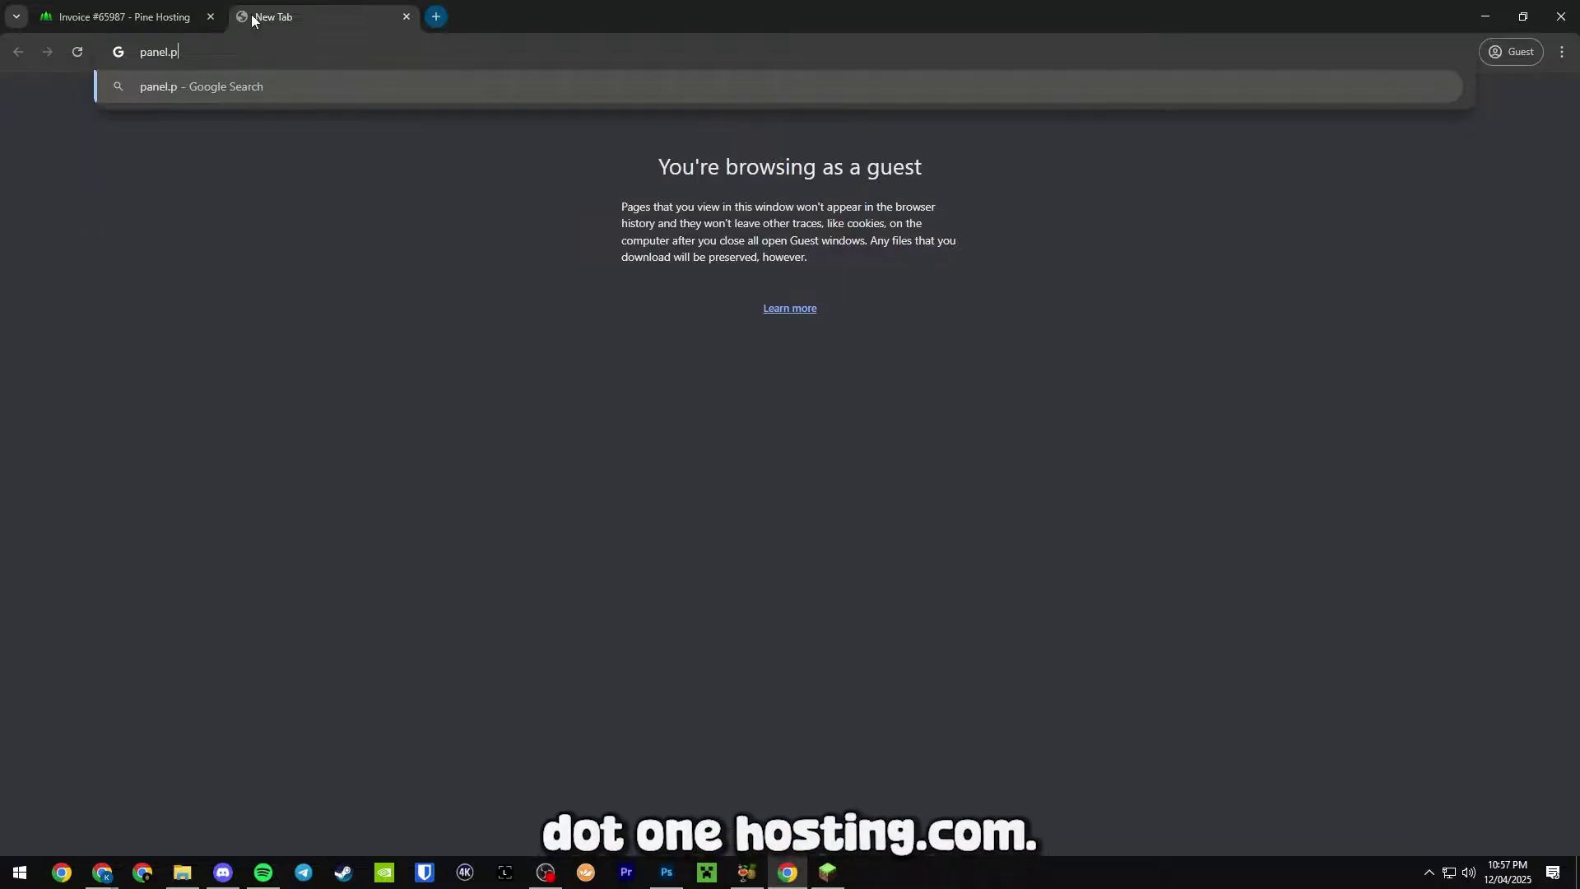
type("inehosting.c")
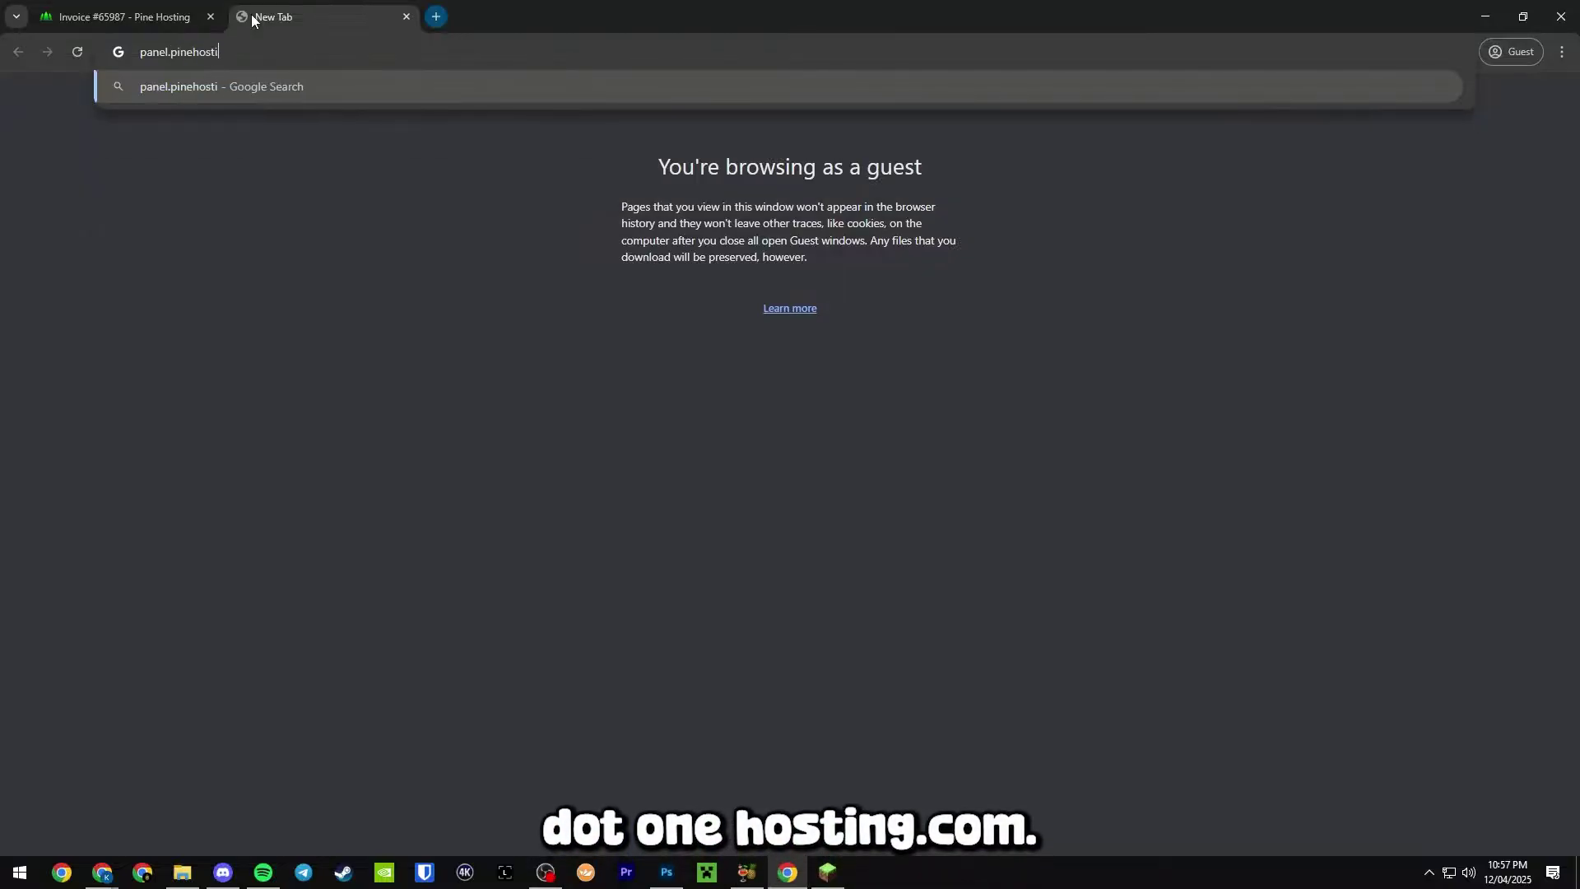
type("om")
key("Return")
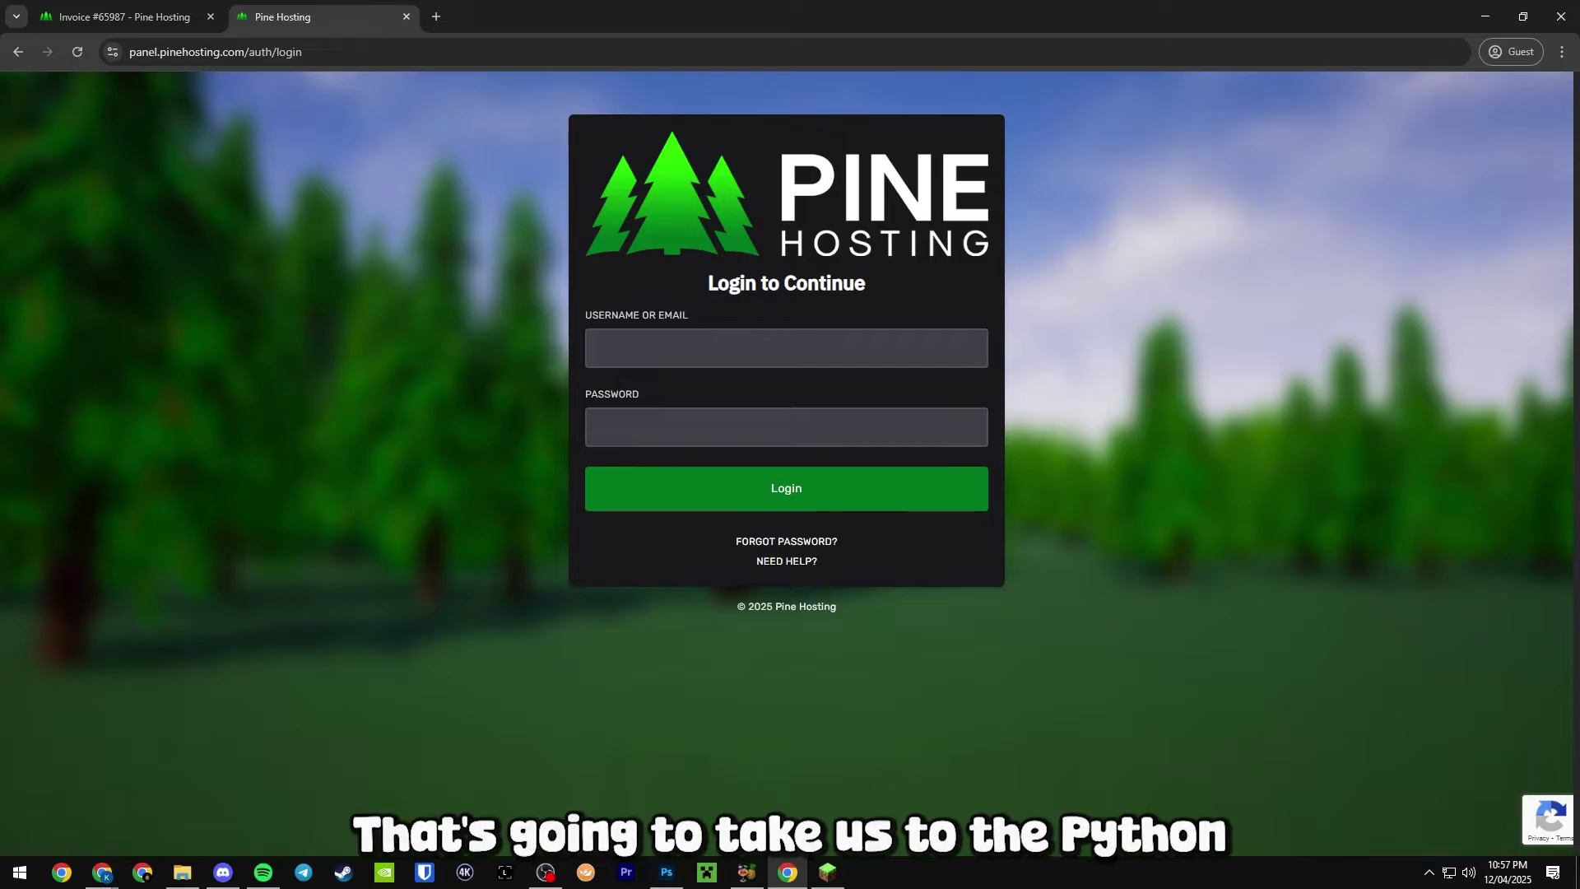
Step: Sign in to the panel with your account credentials and open the running AUS-04 server's console
left_click(900, 355)
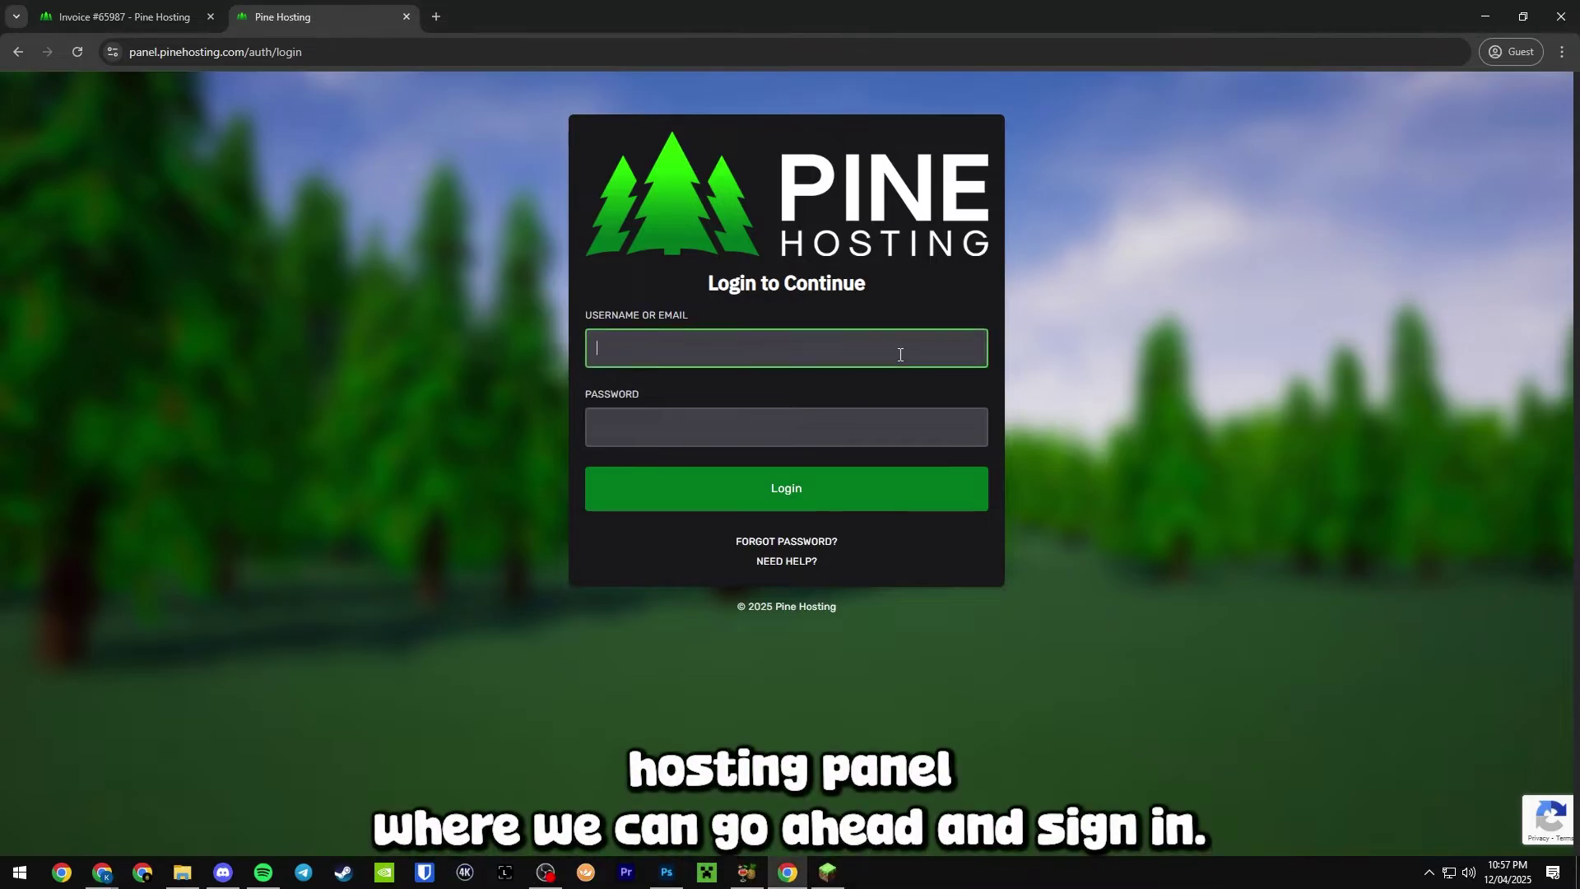
key("Return")
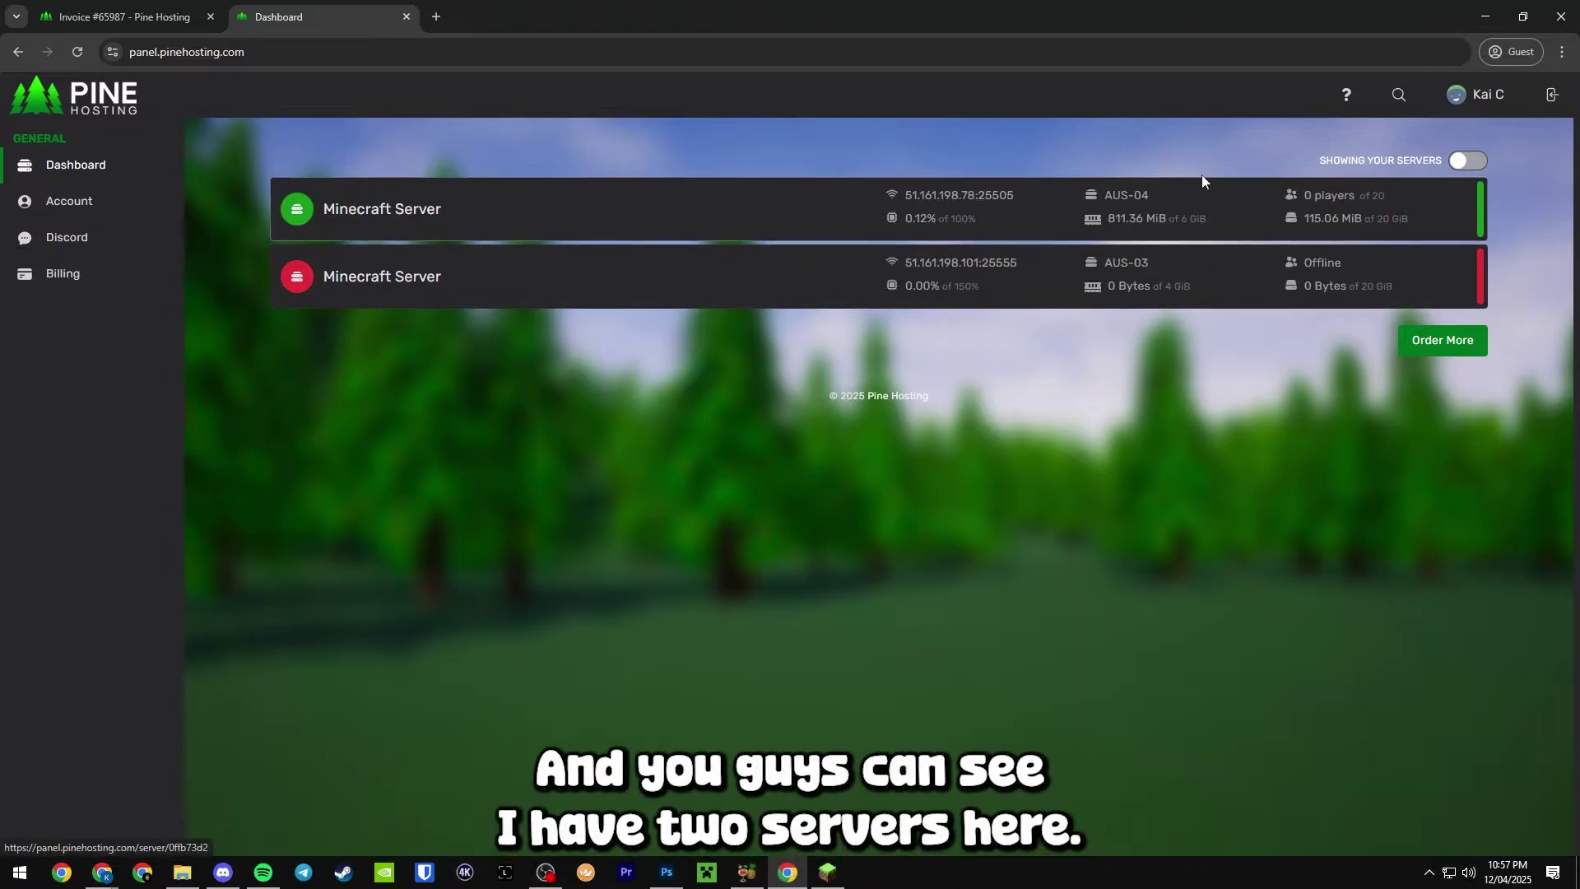
left_click(1347, 210)
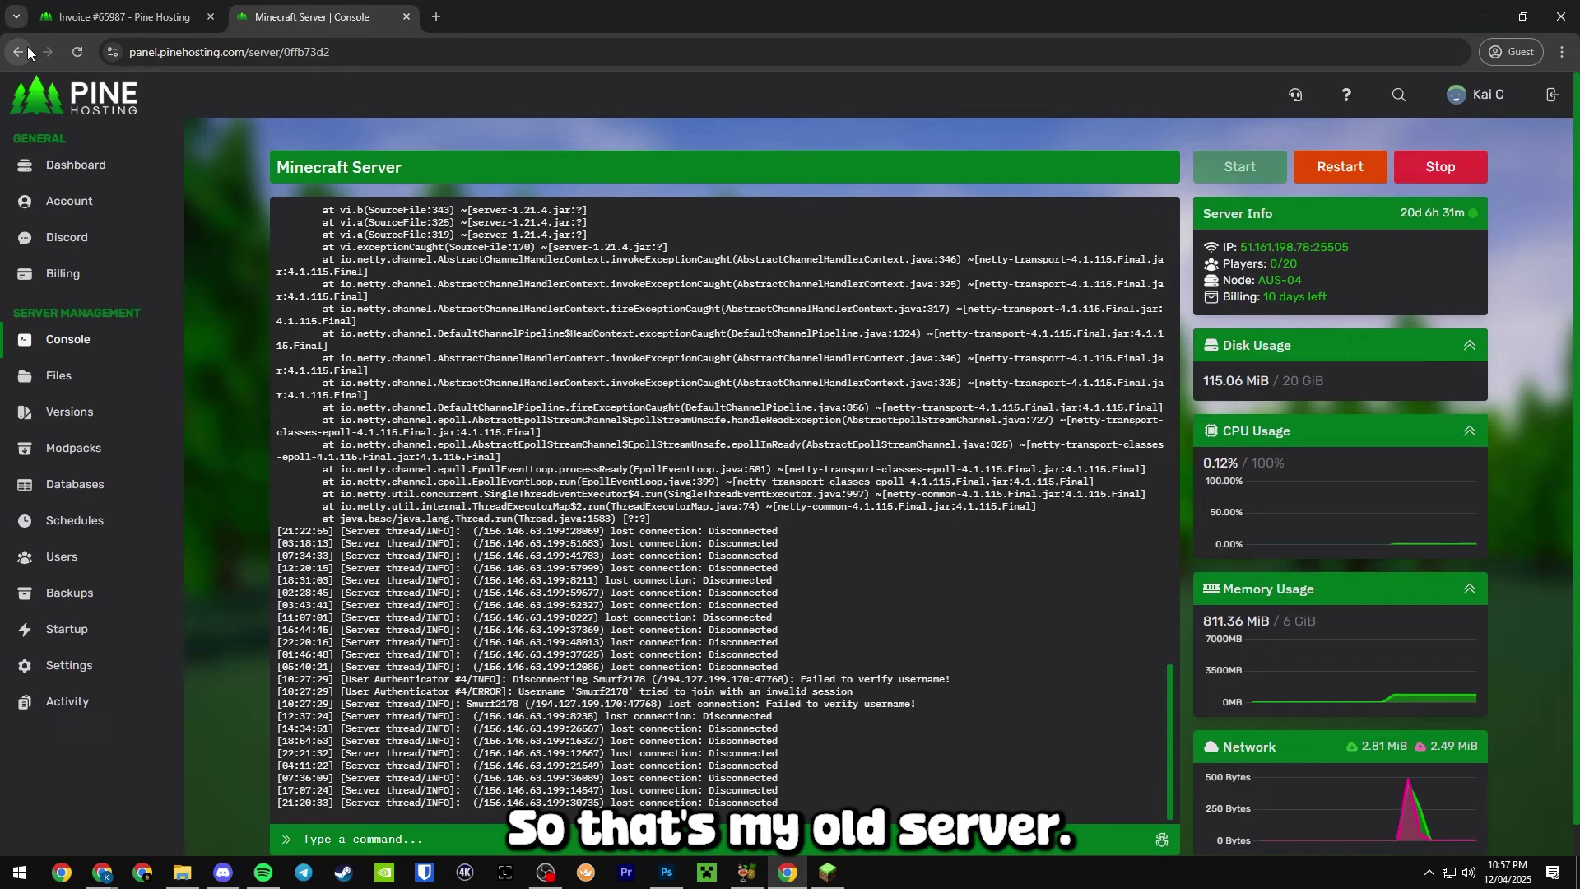
Step: Stop the old AUS-04 server and open the new AUS-03 server's console
left_click(1455, 166)
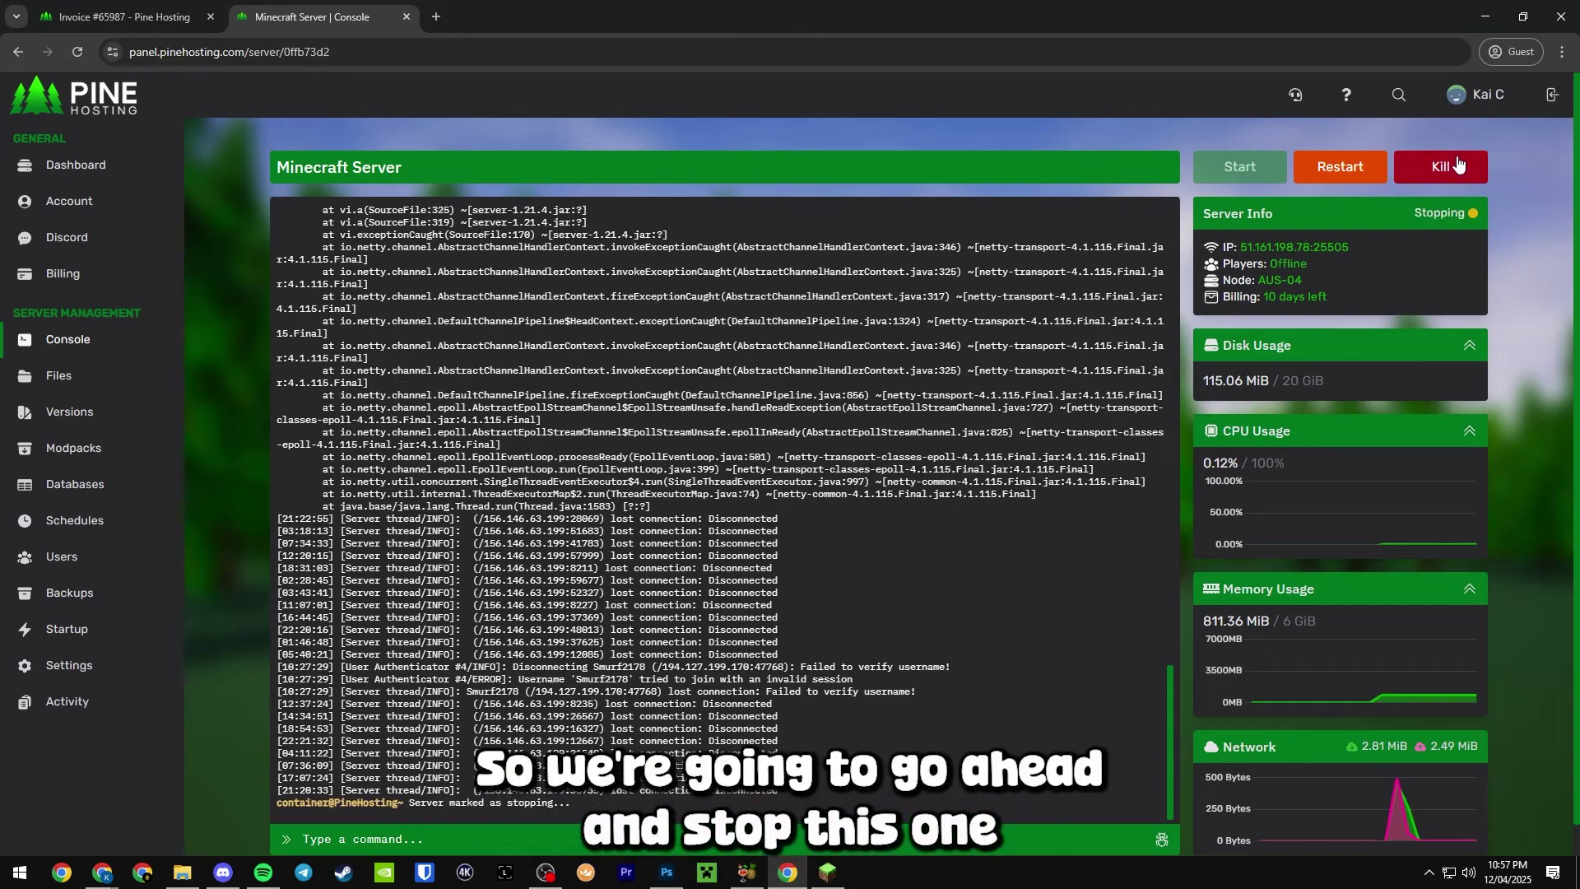
left_click(72, 95)
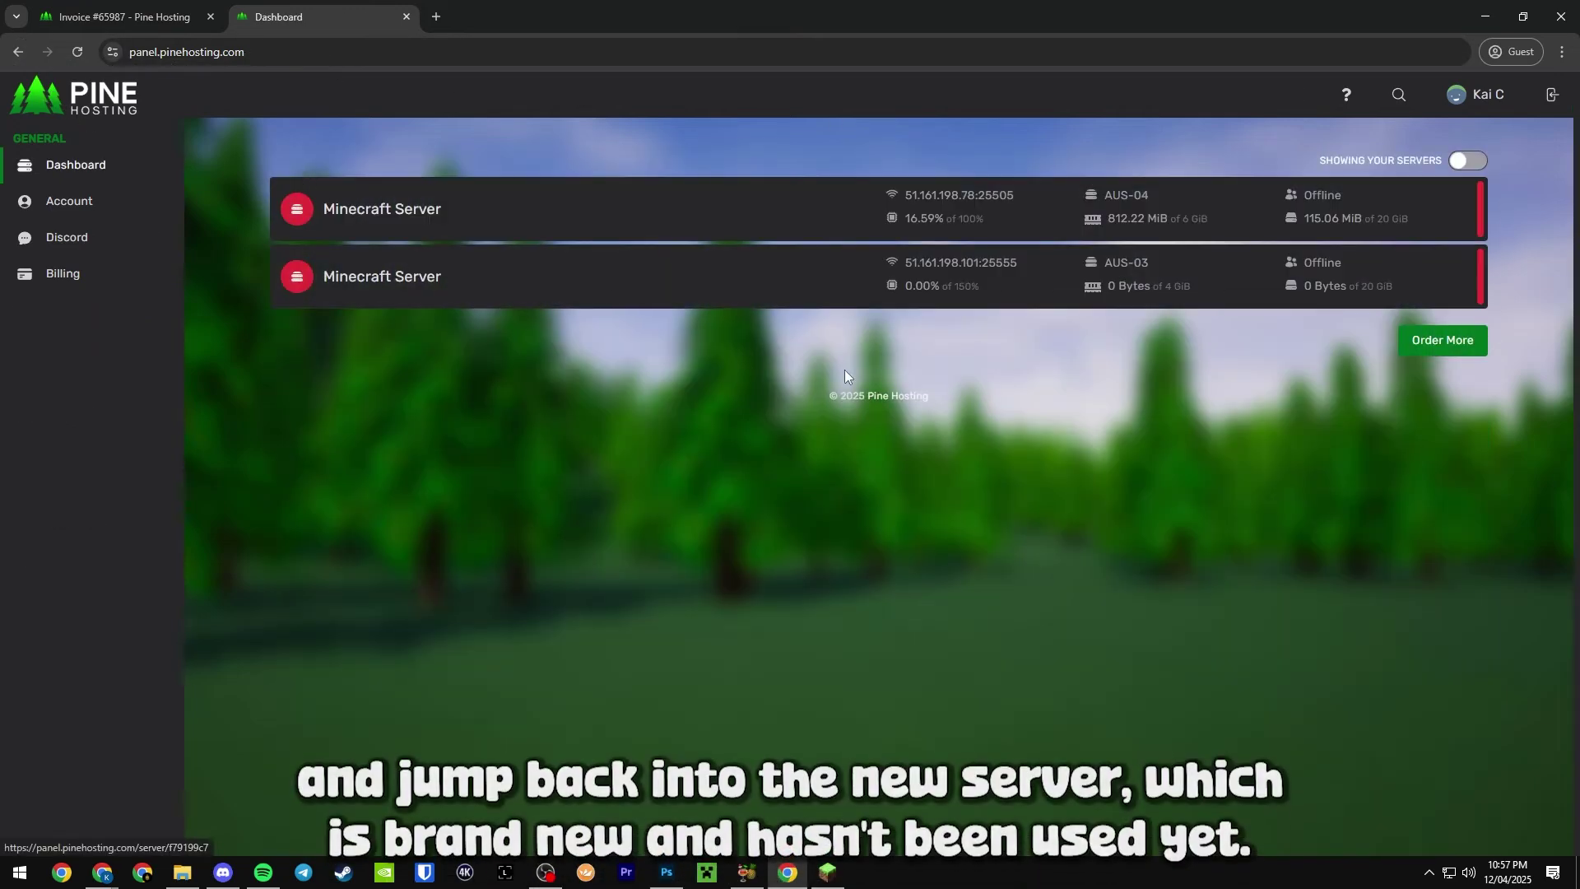
left_click(1405, 281)
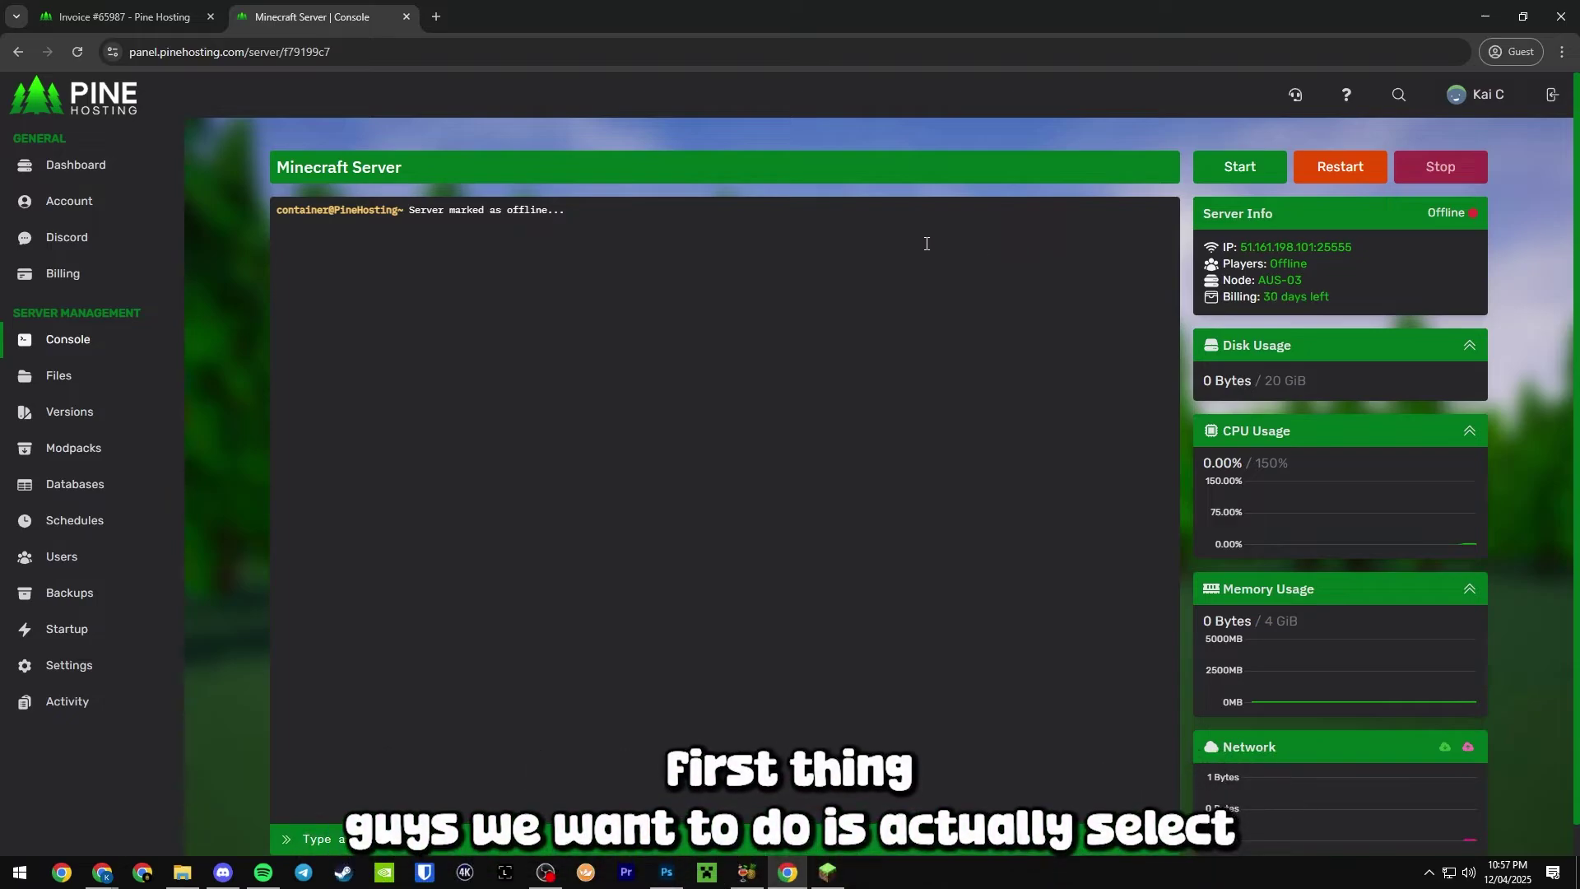
left_click(106, 417)
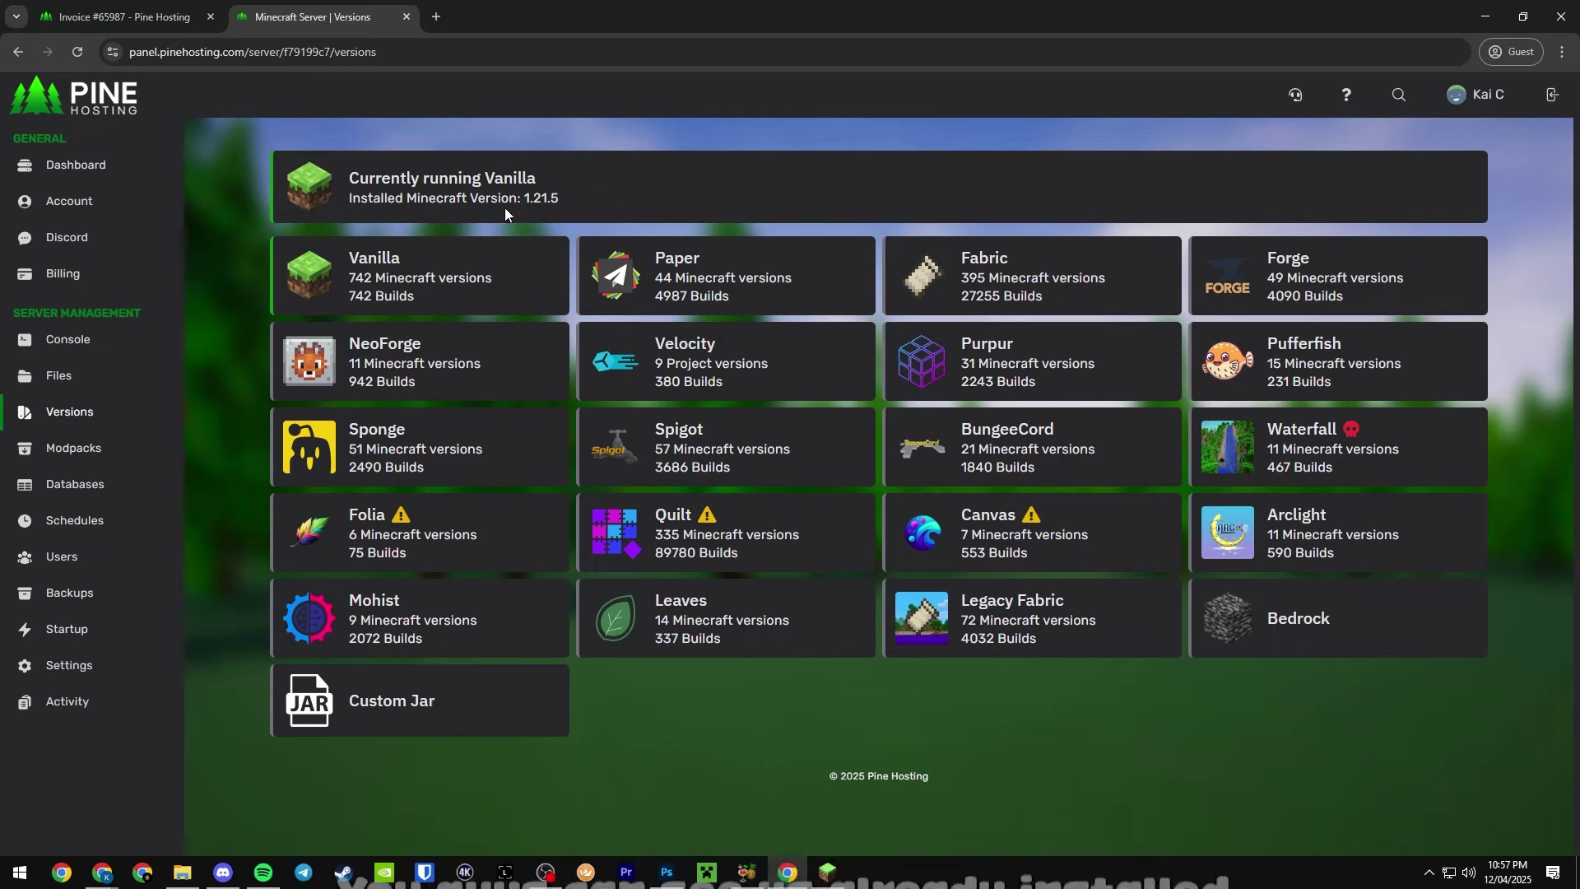
left_click(116, 158)
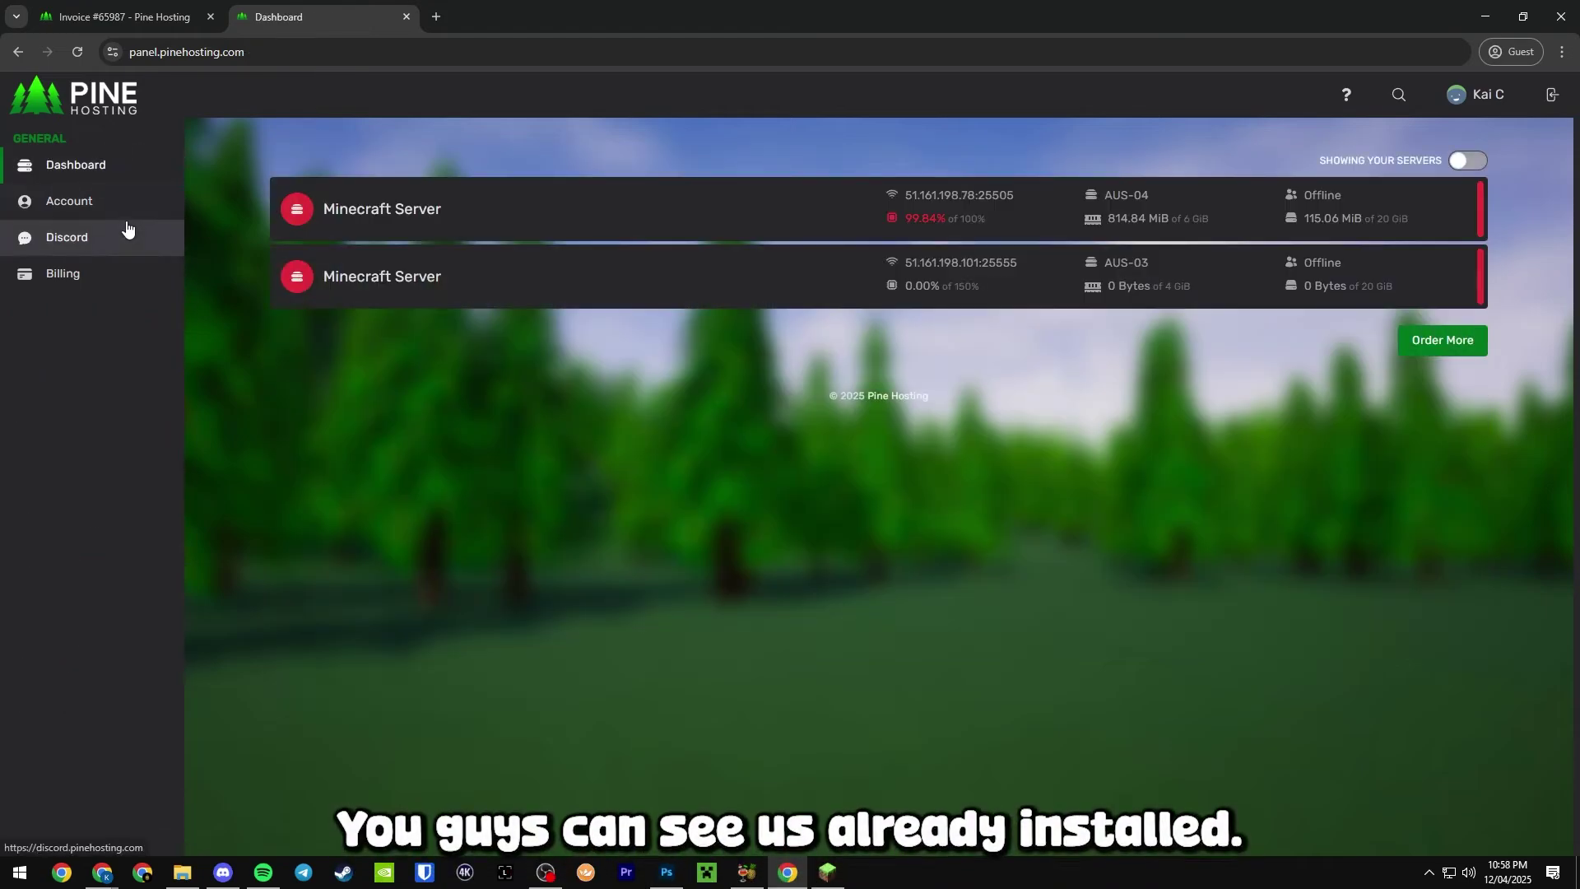
left_click(629, 281)
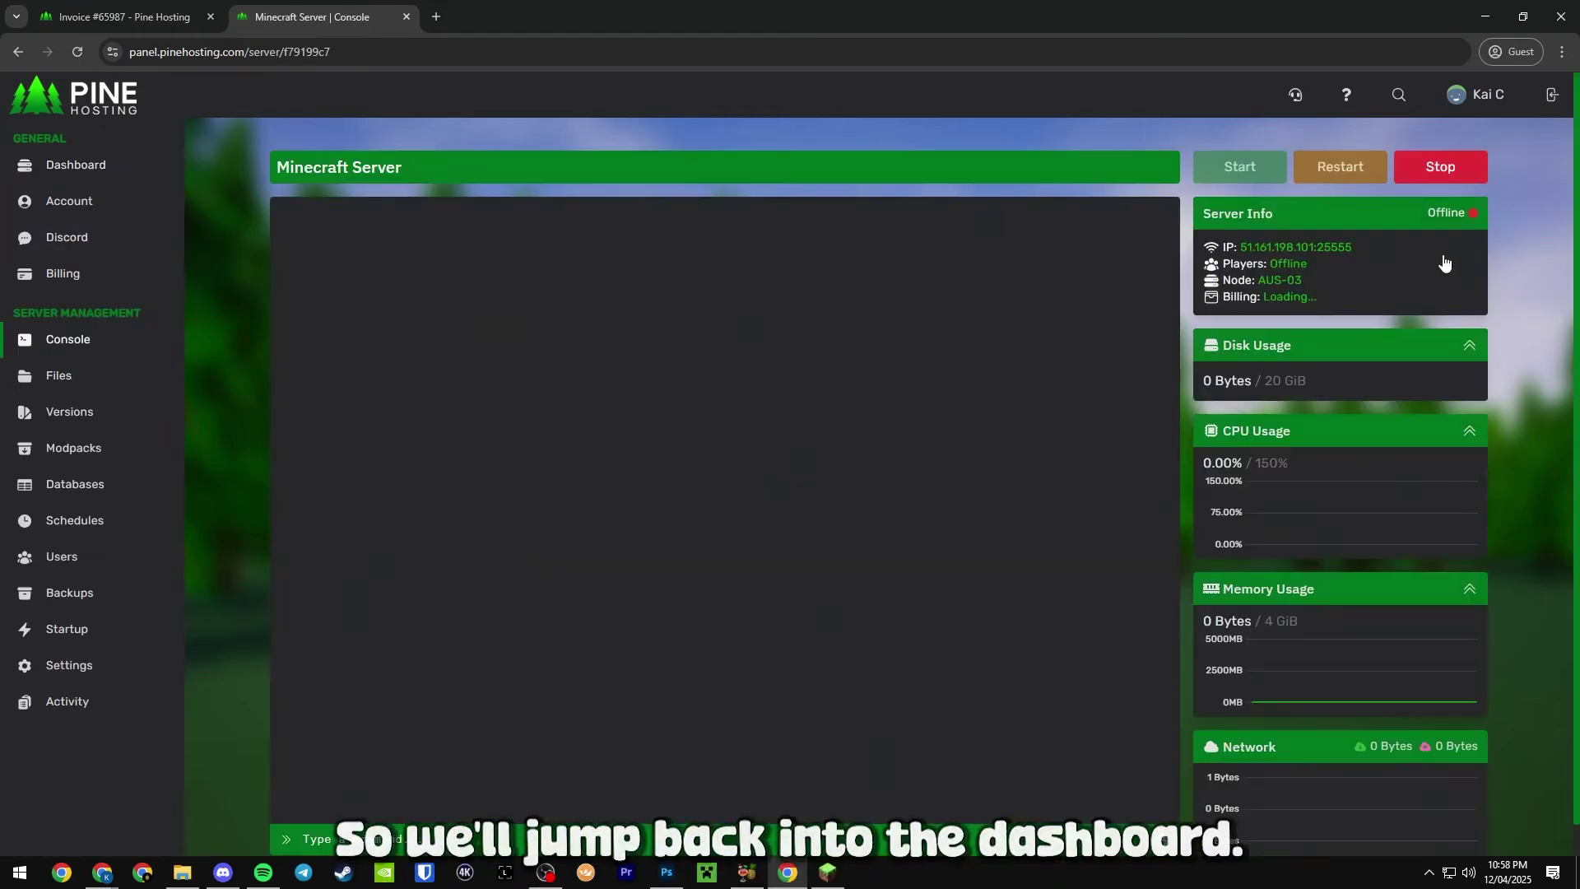
Step: Start the AUS-03 server, accept the EULA, and copy IP 51.161.198.101:25555
left_click(1246, 167)
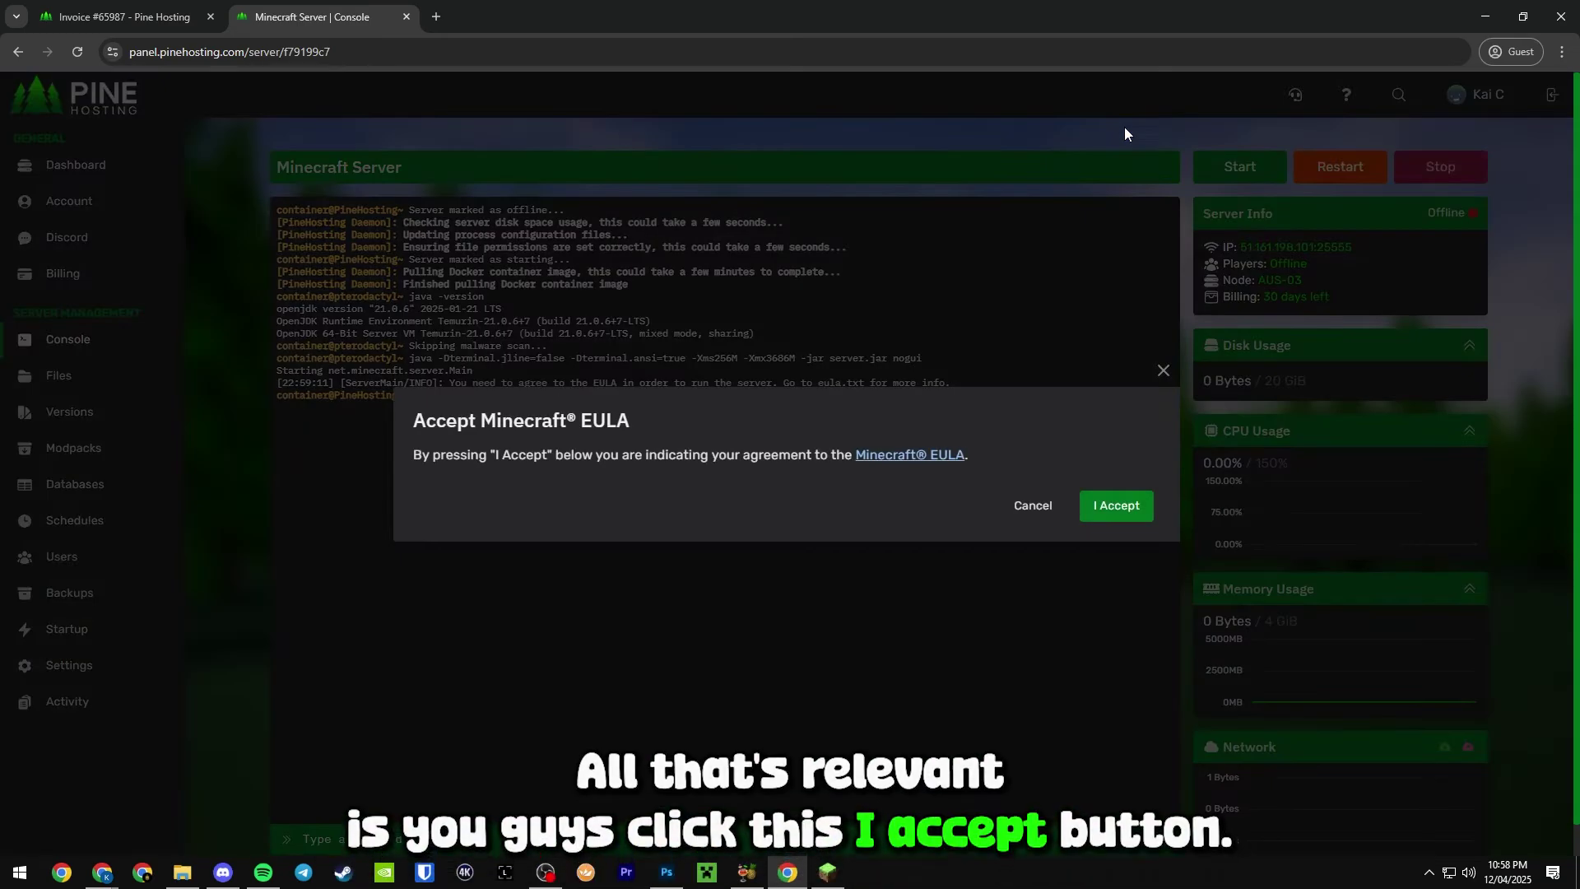
left_click(1115, 507)
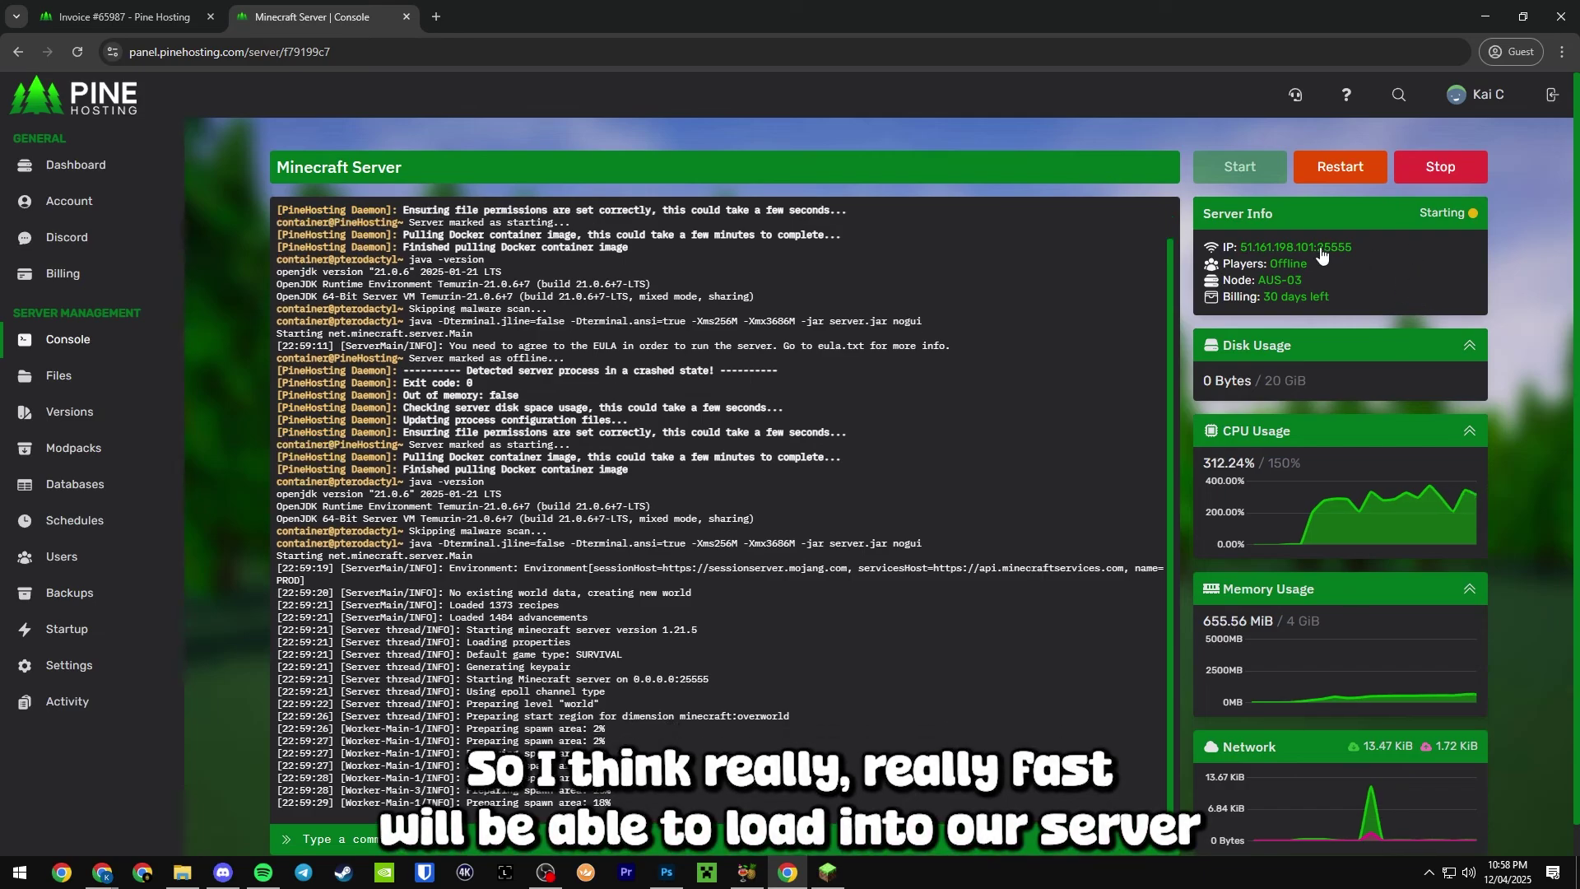
left_click(1320, 249)
scroll(1532, 296, "down", 1)
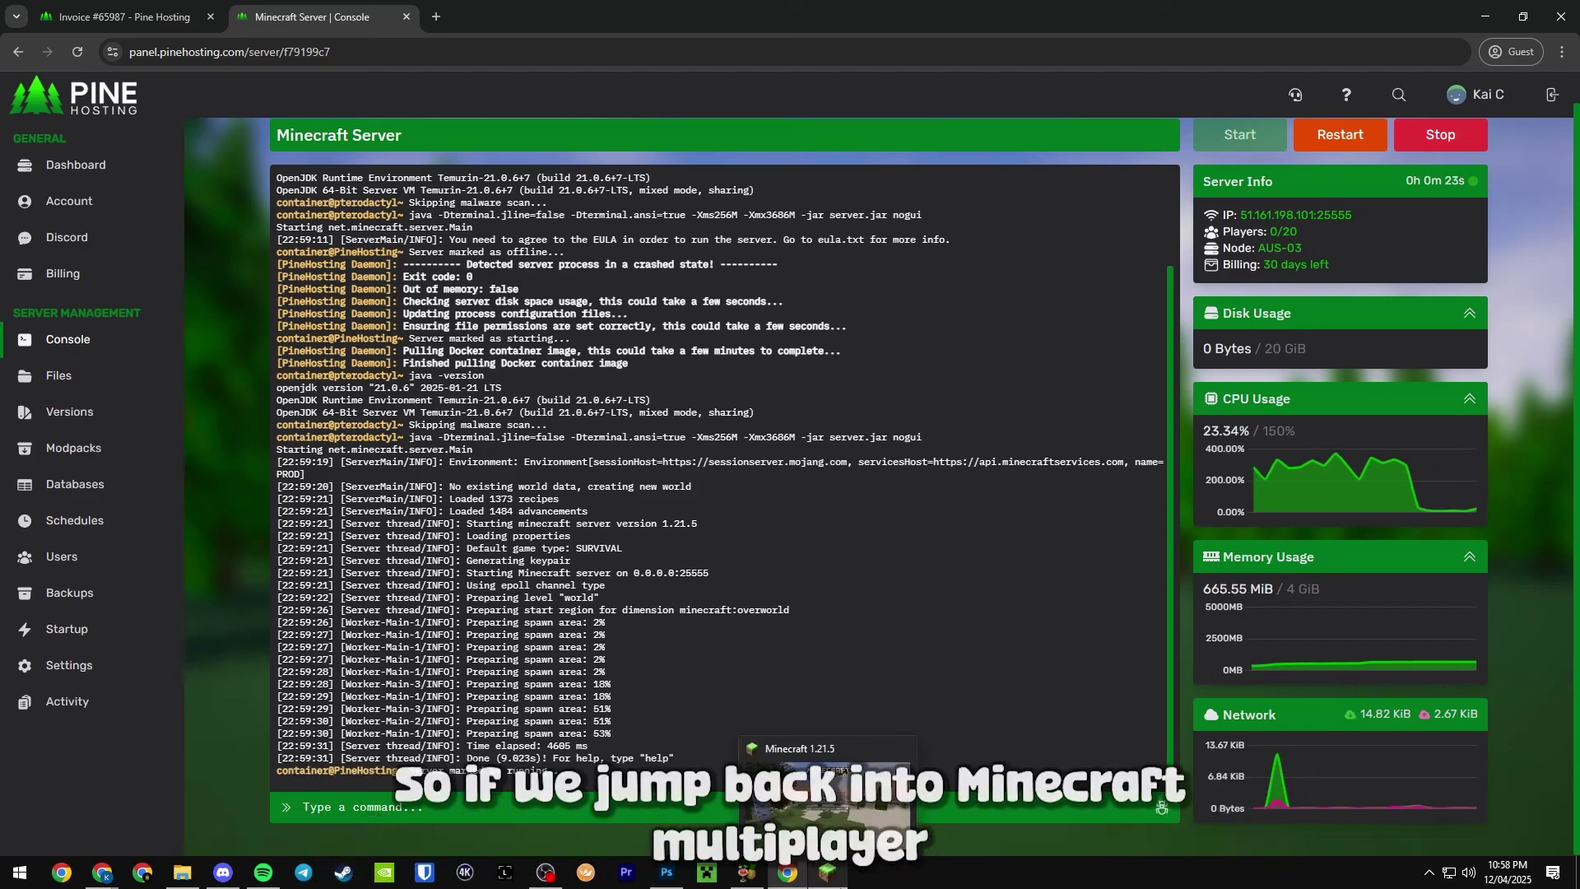
left_click(827, 872)
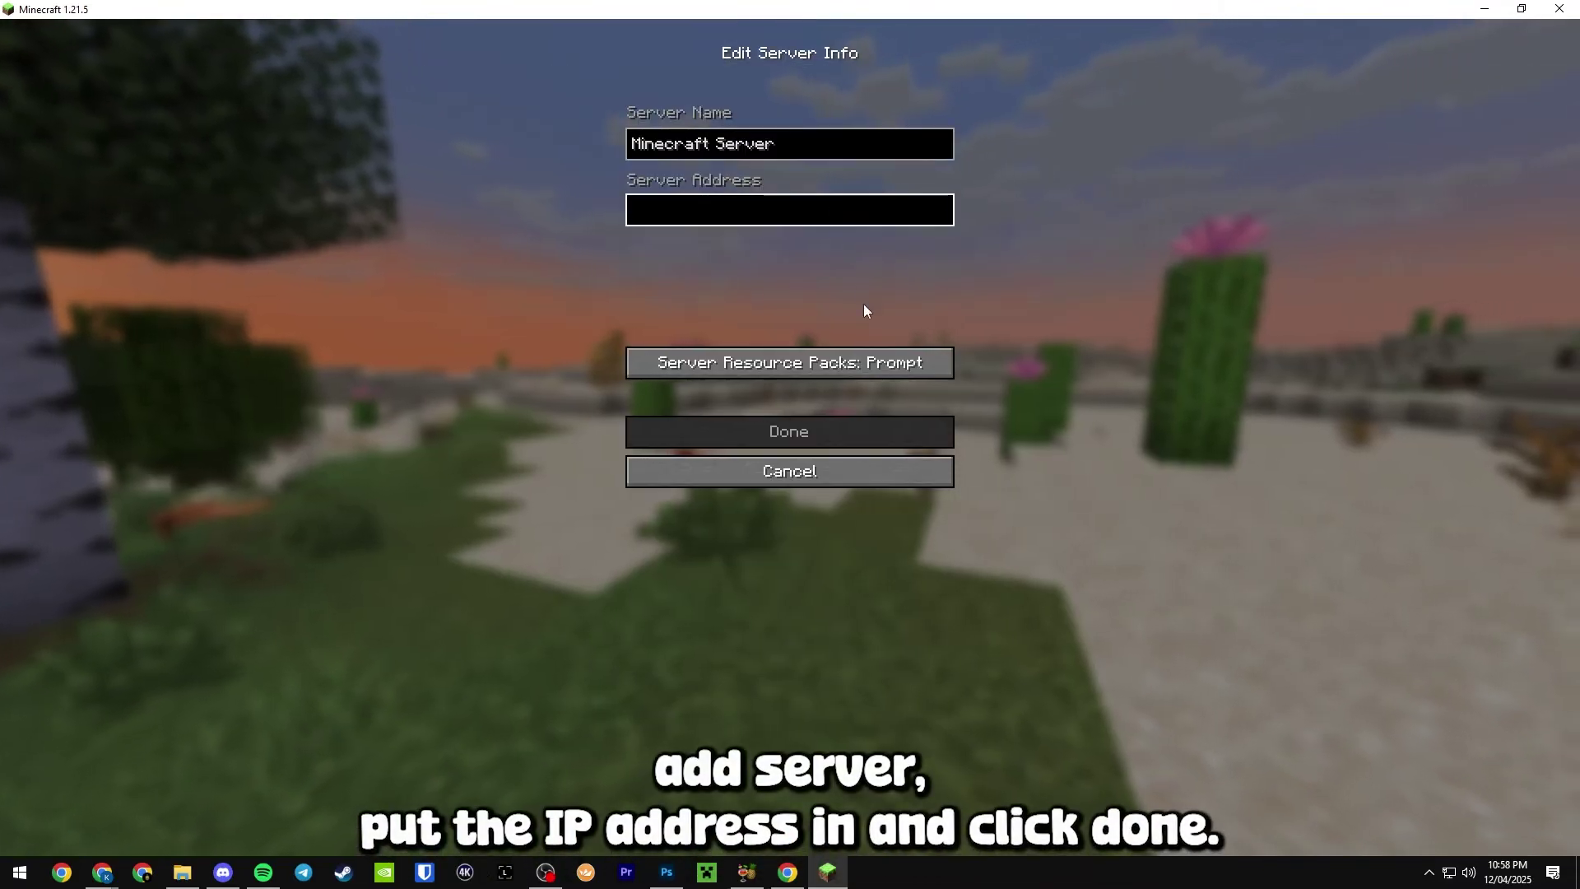
key("ctrl+v")
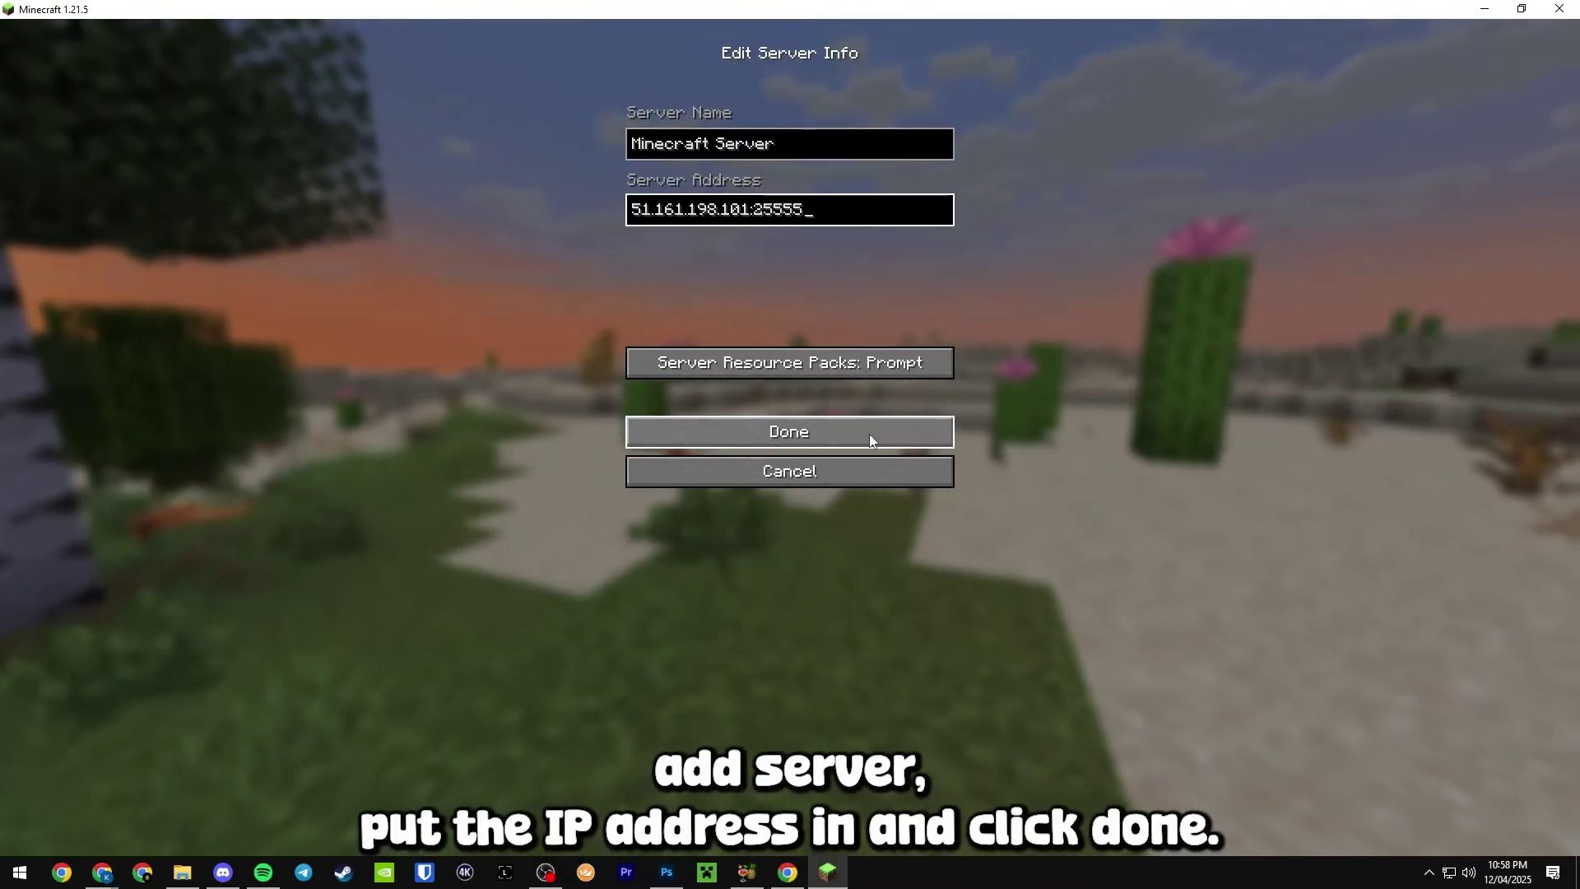
left_click(869, 433)
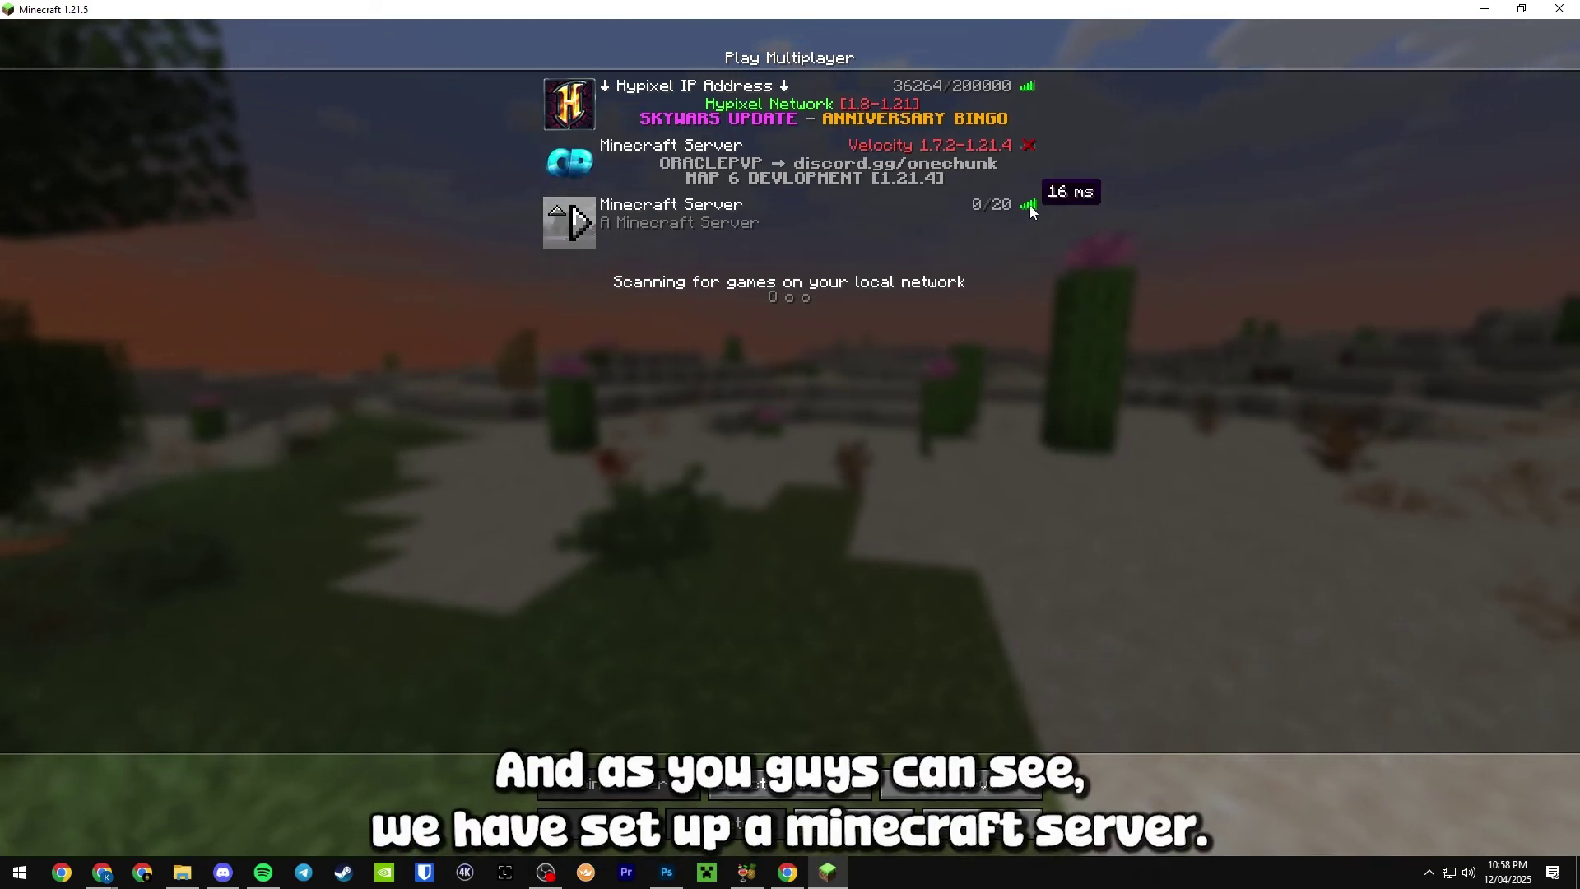
double_click(1024, 231)
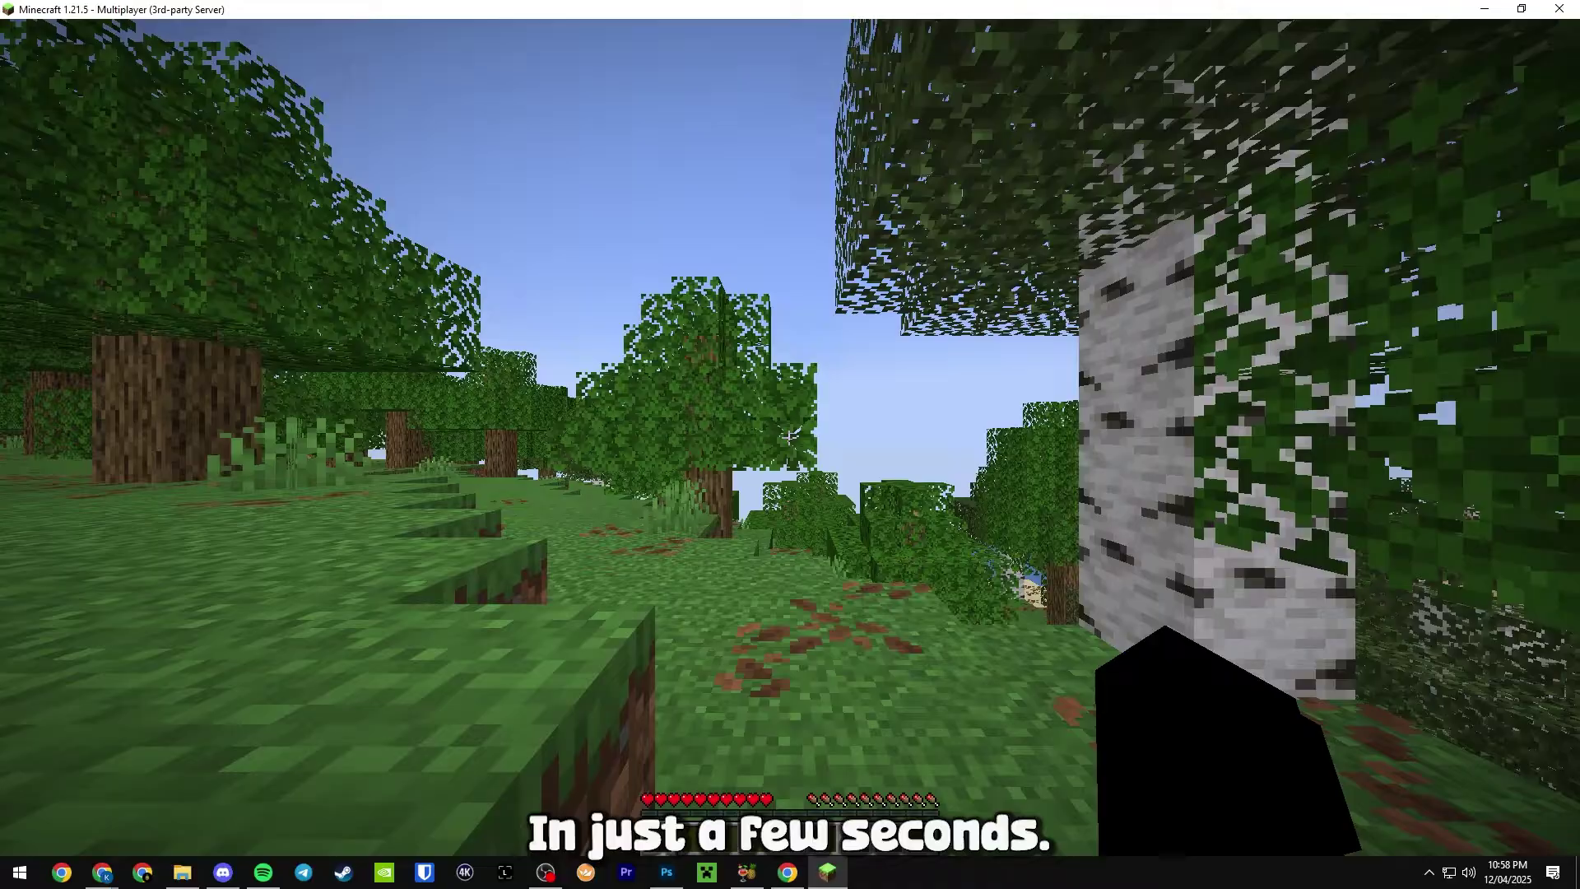
Step: Walk forward through the forest past the birch tree using W
key("w")
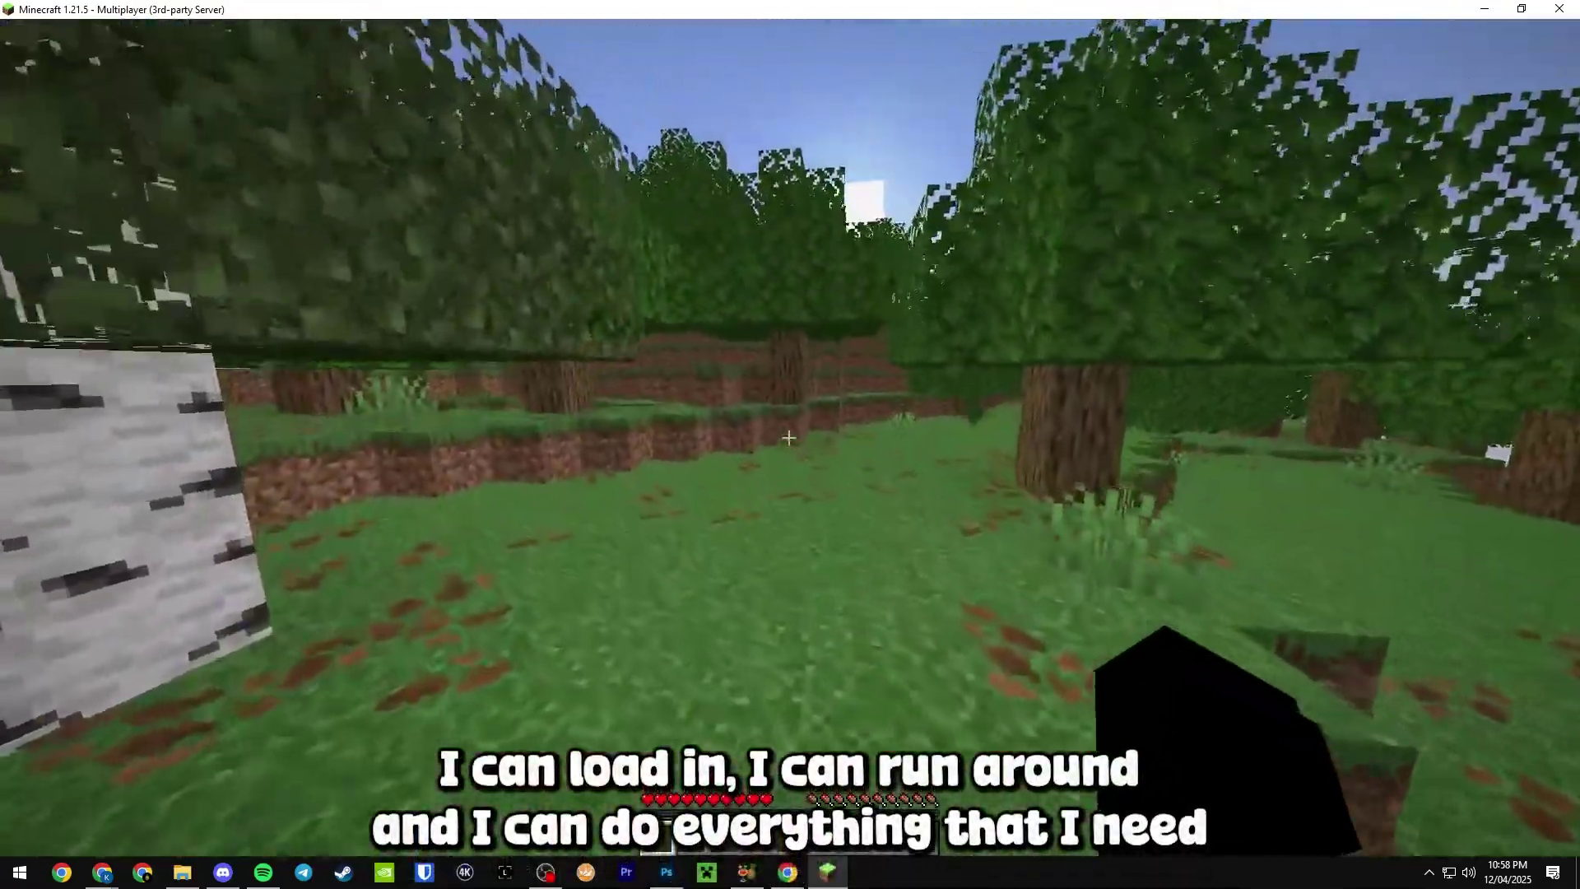
key("w")
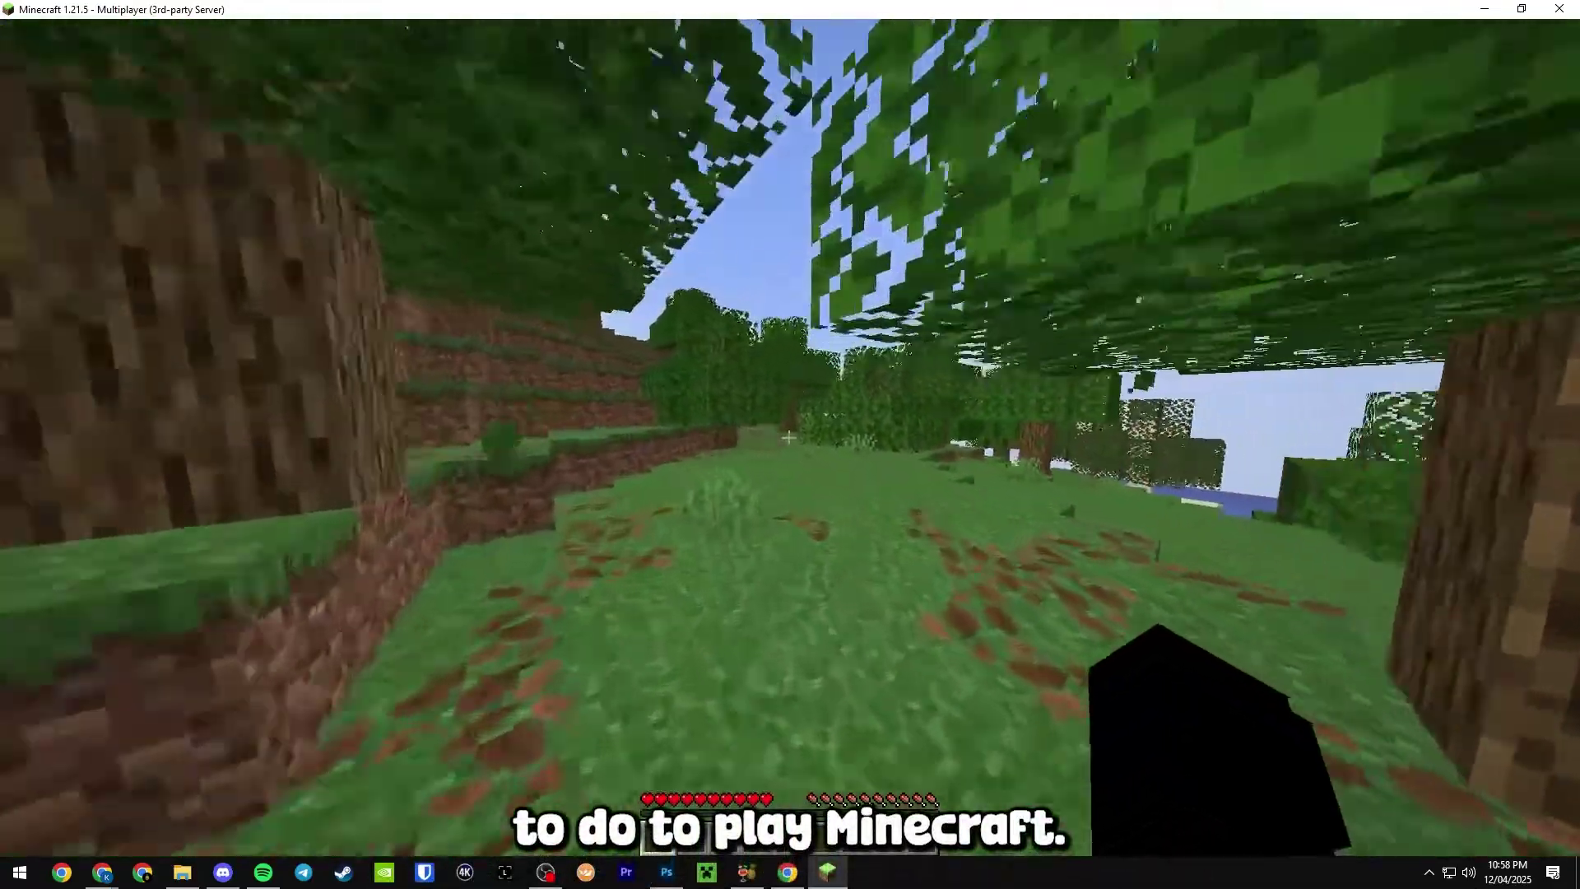
key("w")
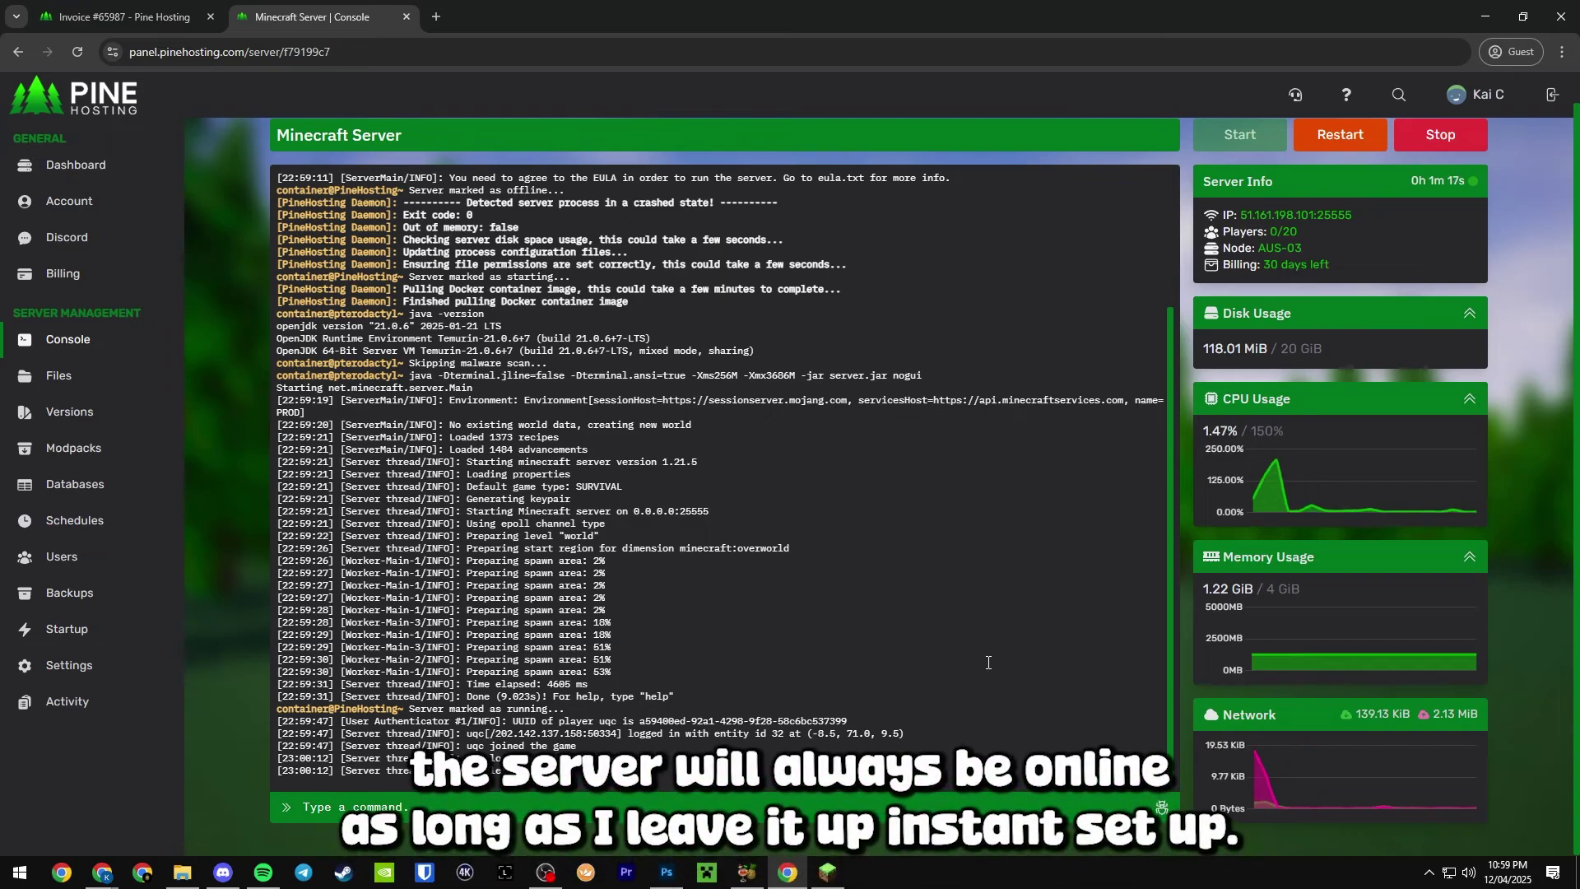
Step: Browse modpack pages 2, 3 and last page 423, back to page 1, then load pine.host/ in a new tab
scroll(665, 425, "up", 3)
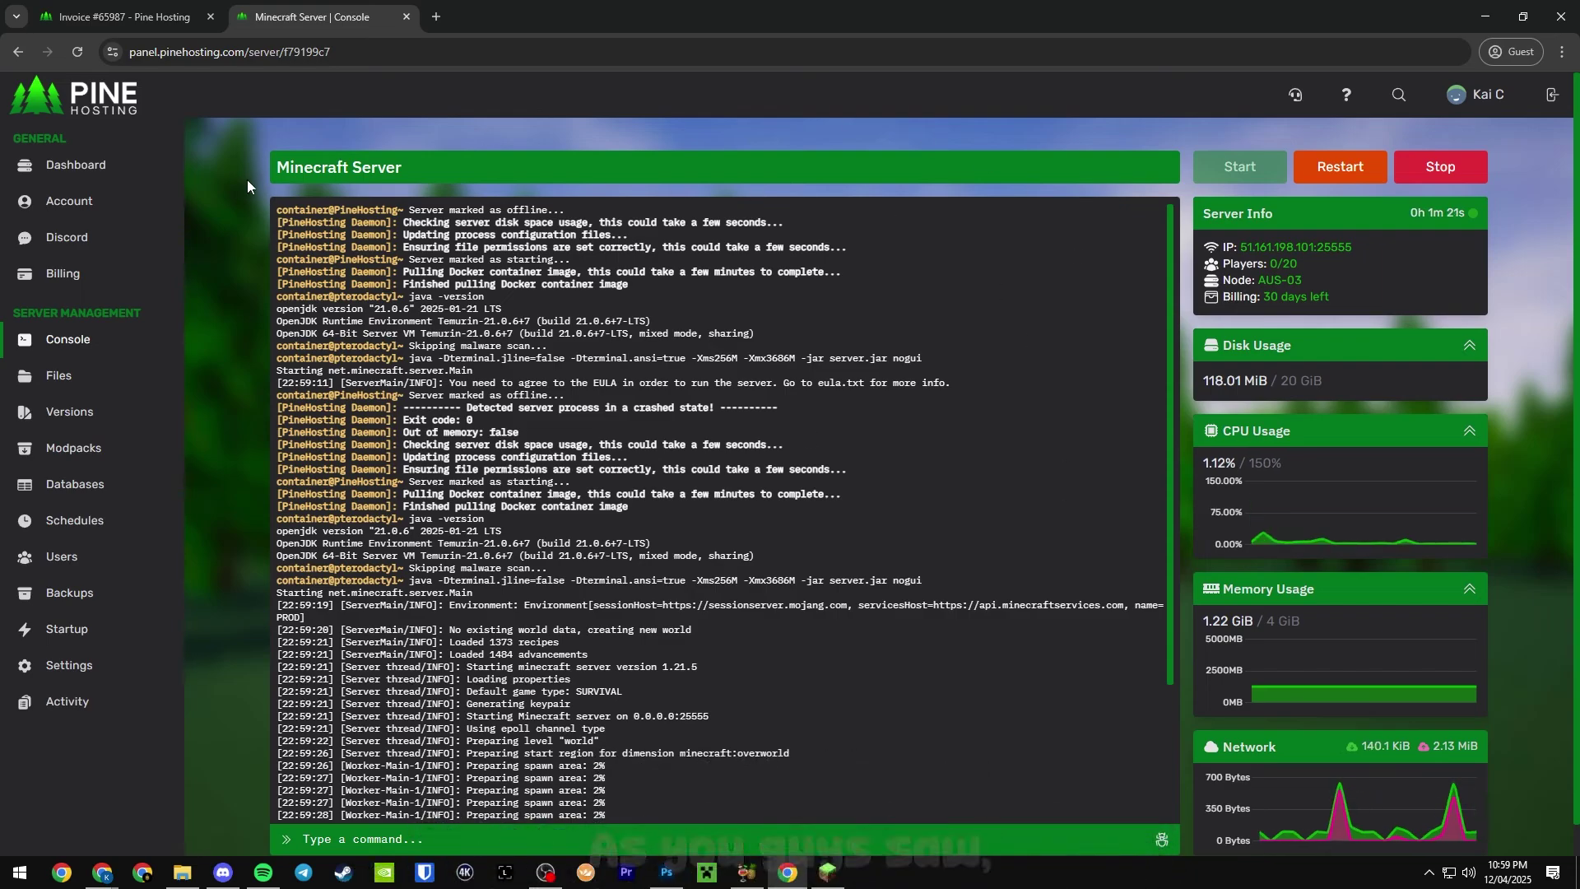
left_click(54, 457)
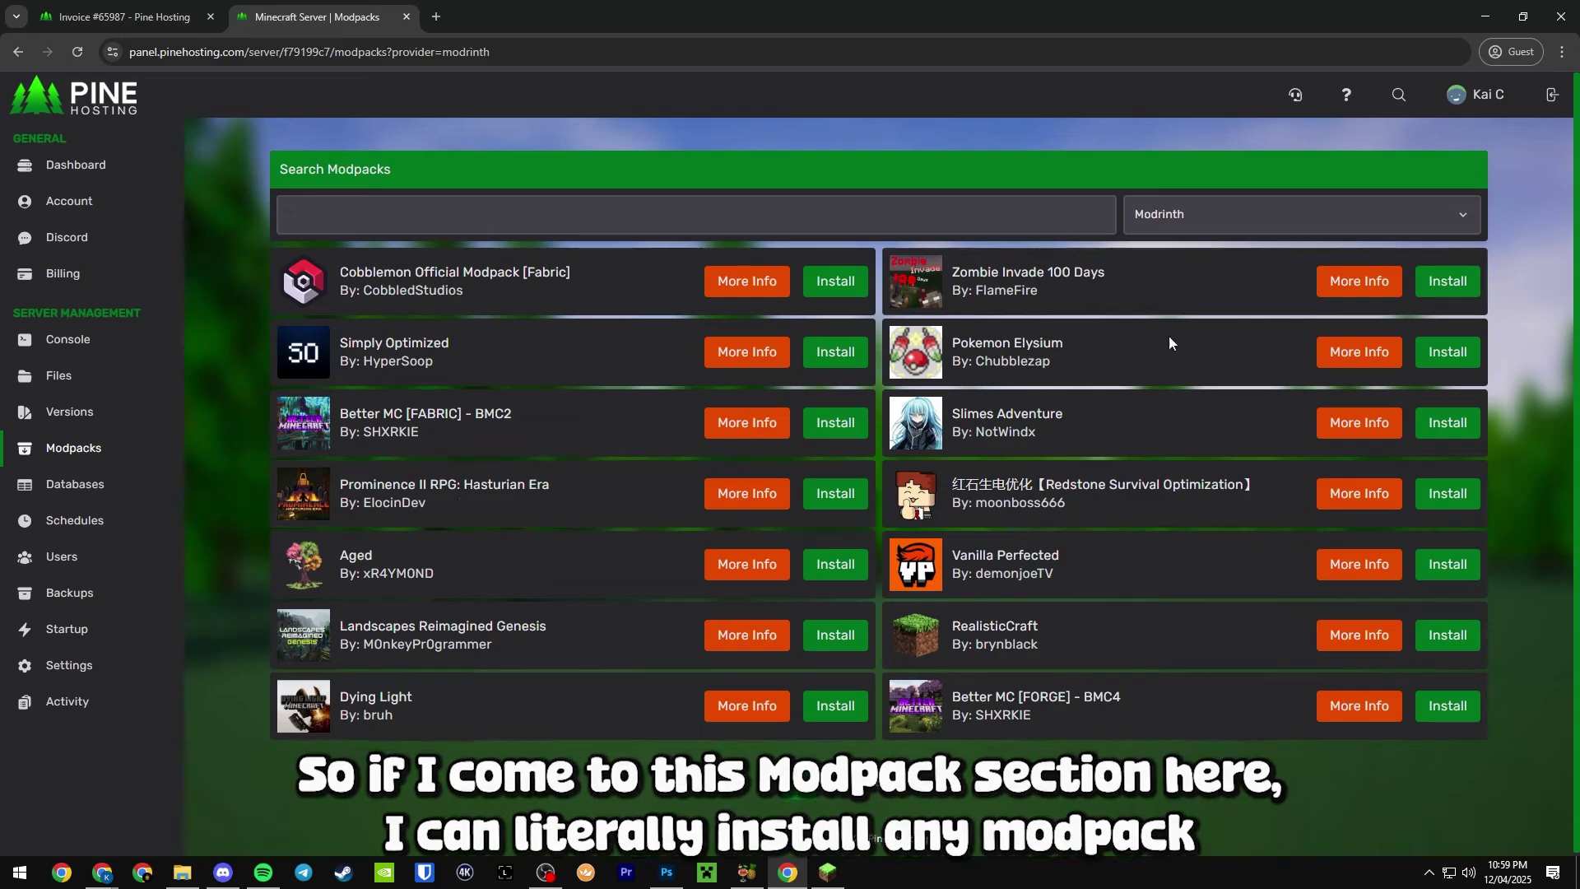
left_click(839, 784)
left_click(878, 790)
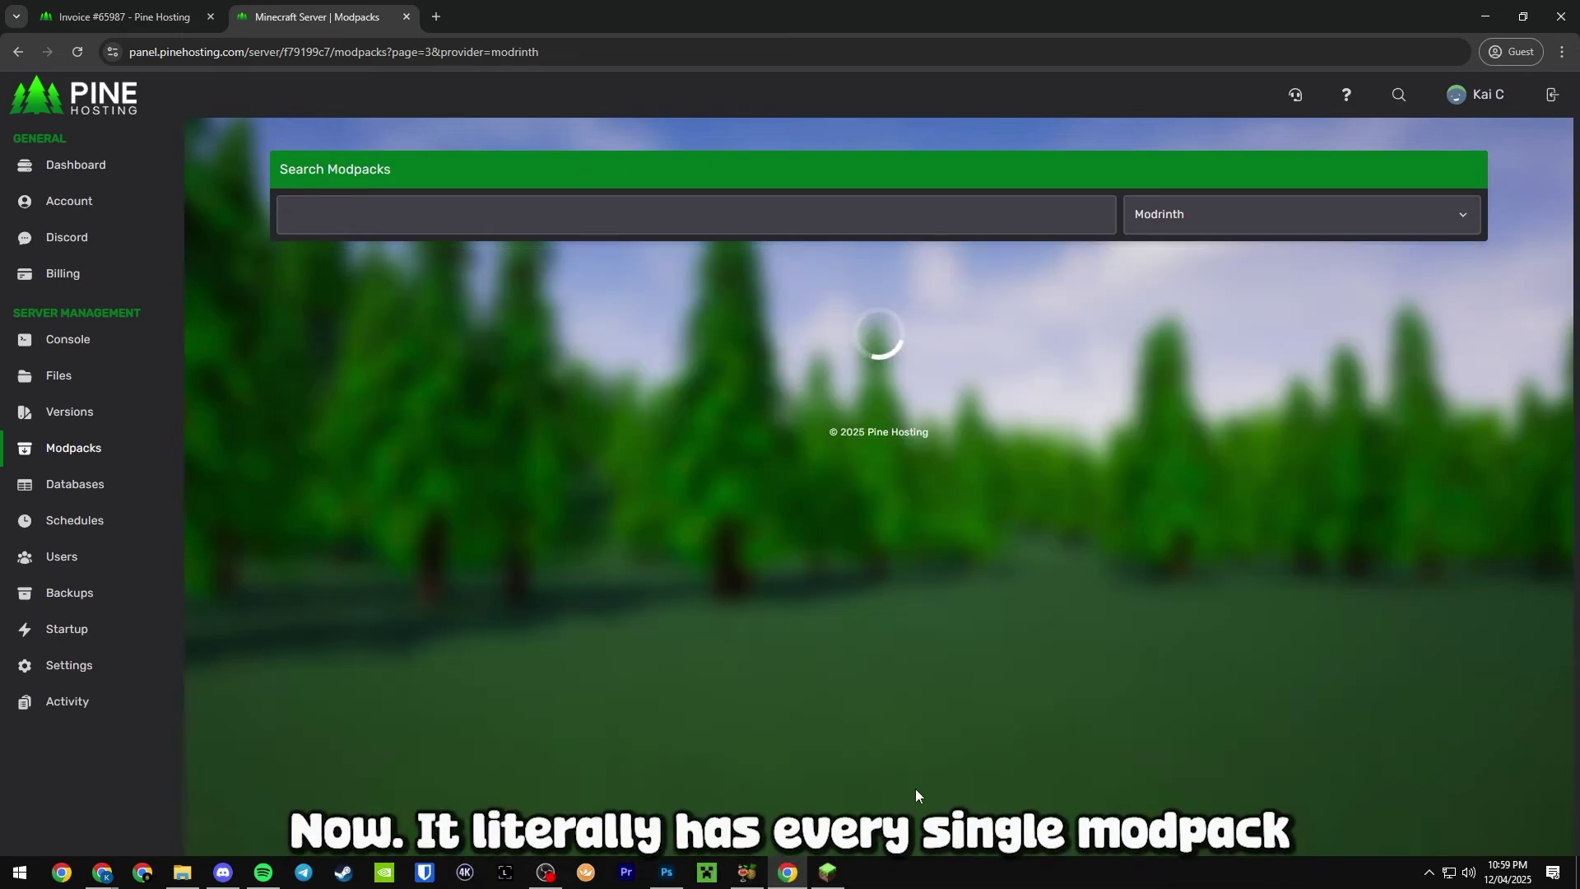
left_click(1035, 783)
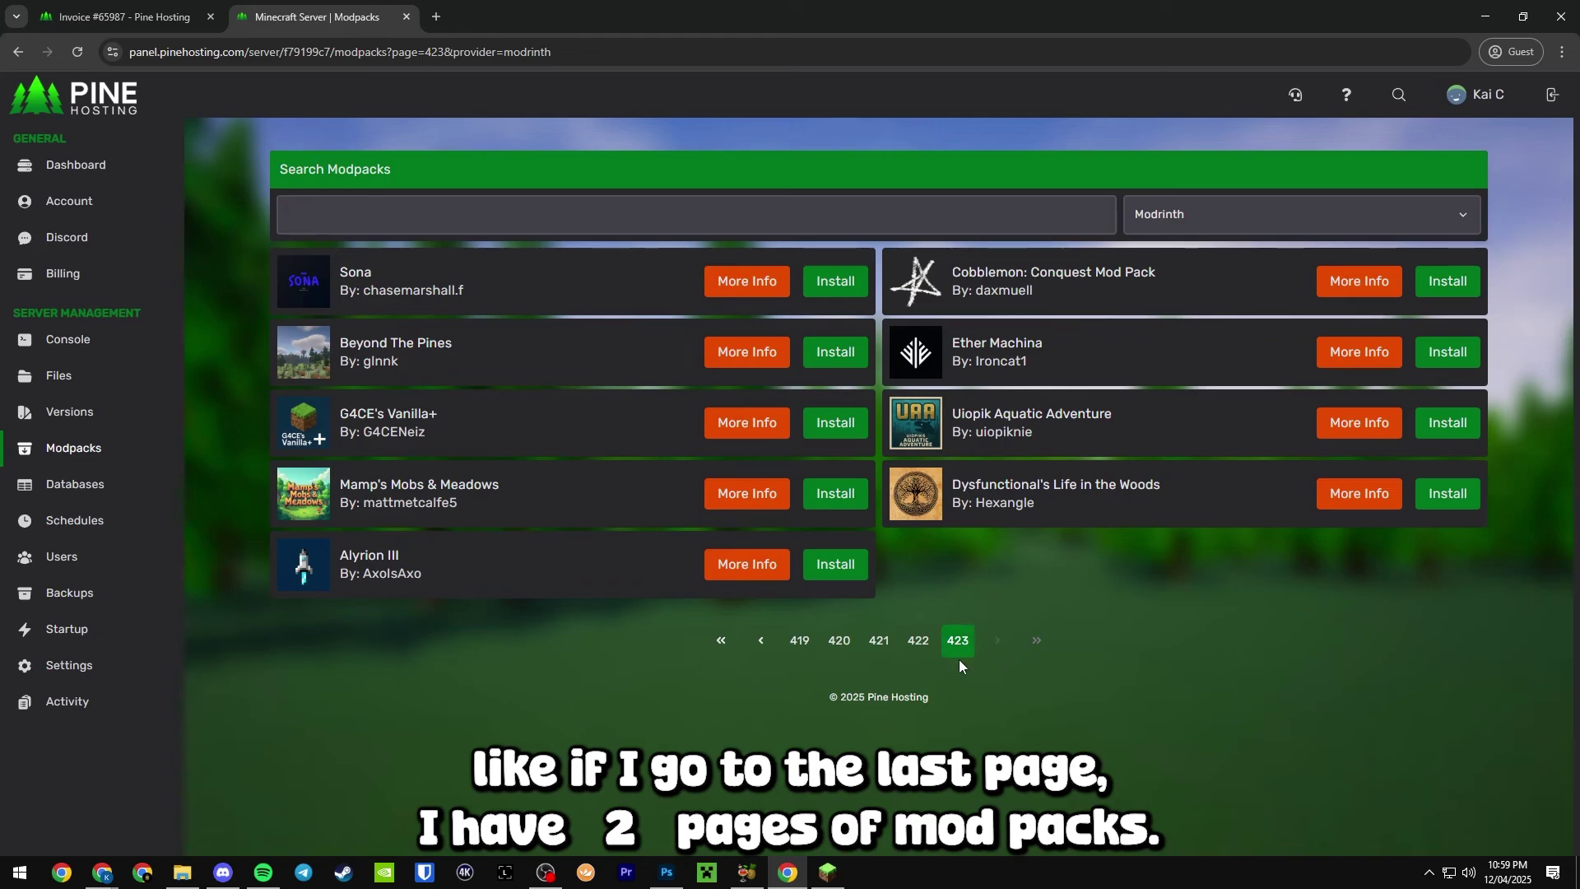
left_click(721, 640)
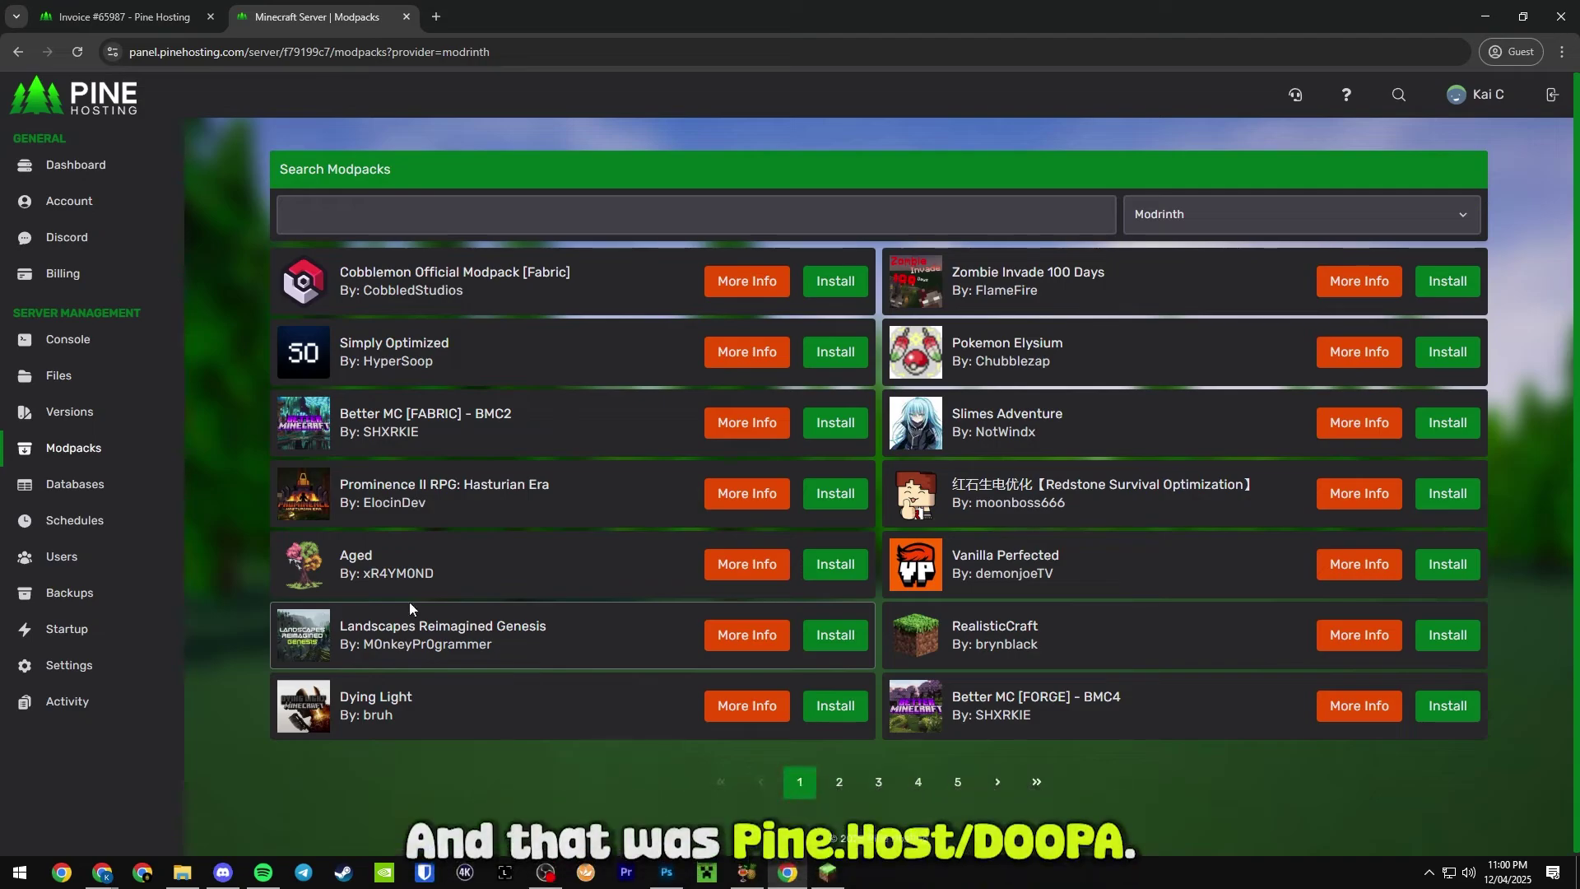
left_click(436, 17)
type("pine.")
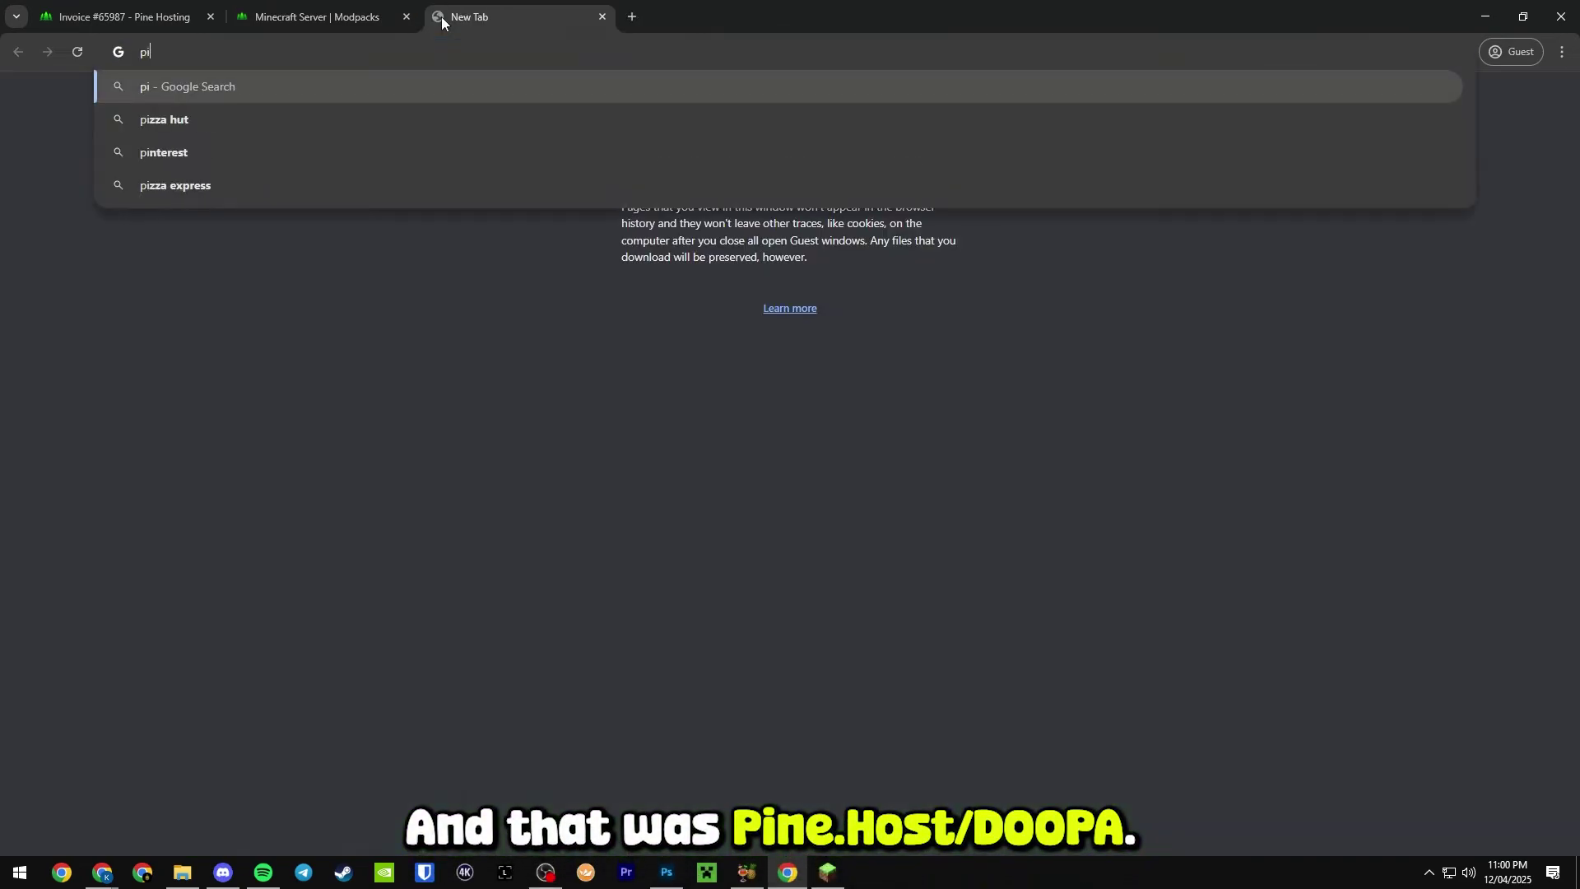
type("host/")
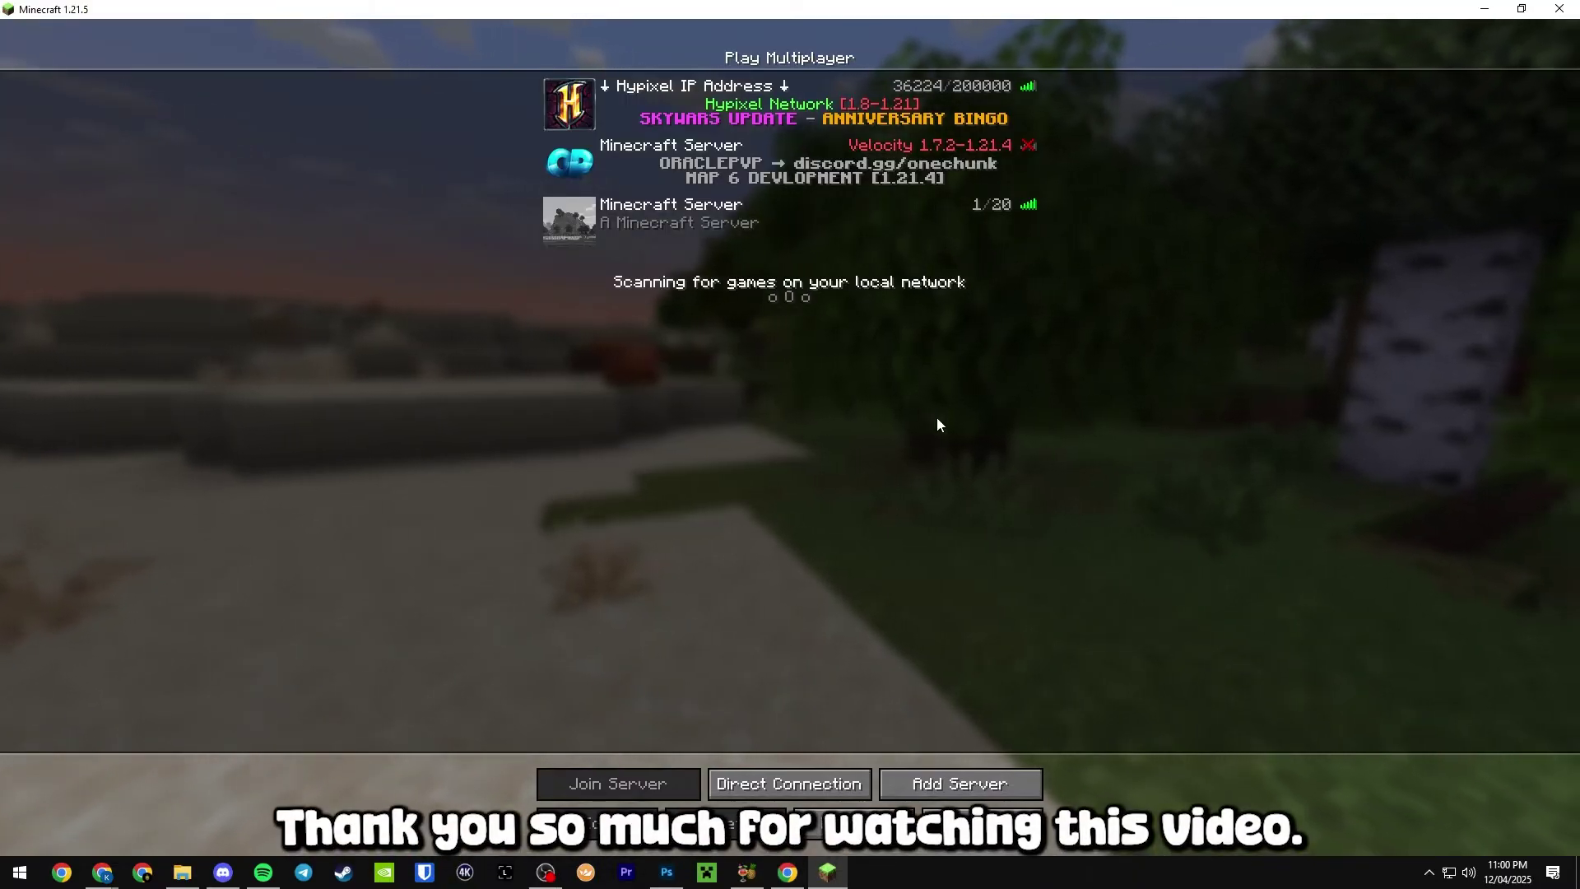
Step: Back out of the Play Multiplayer list to the Java Edition title screen
key("Escape")
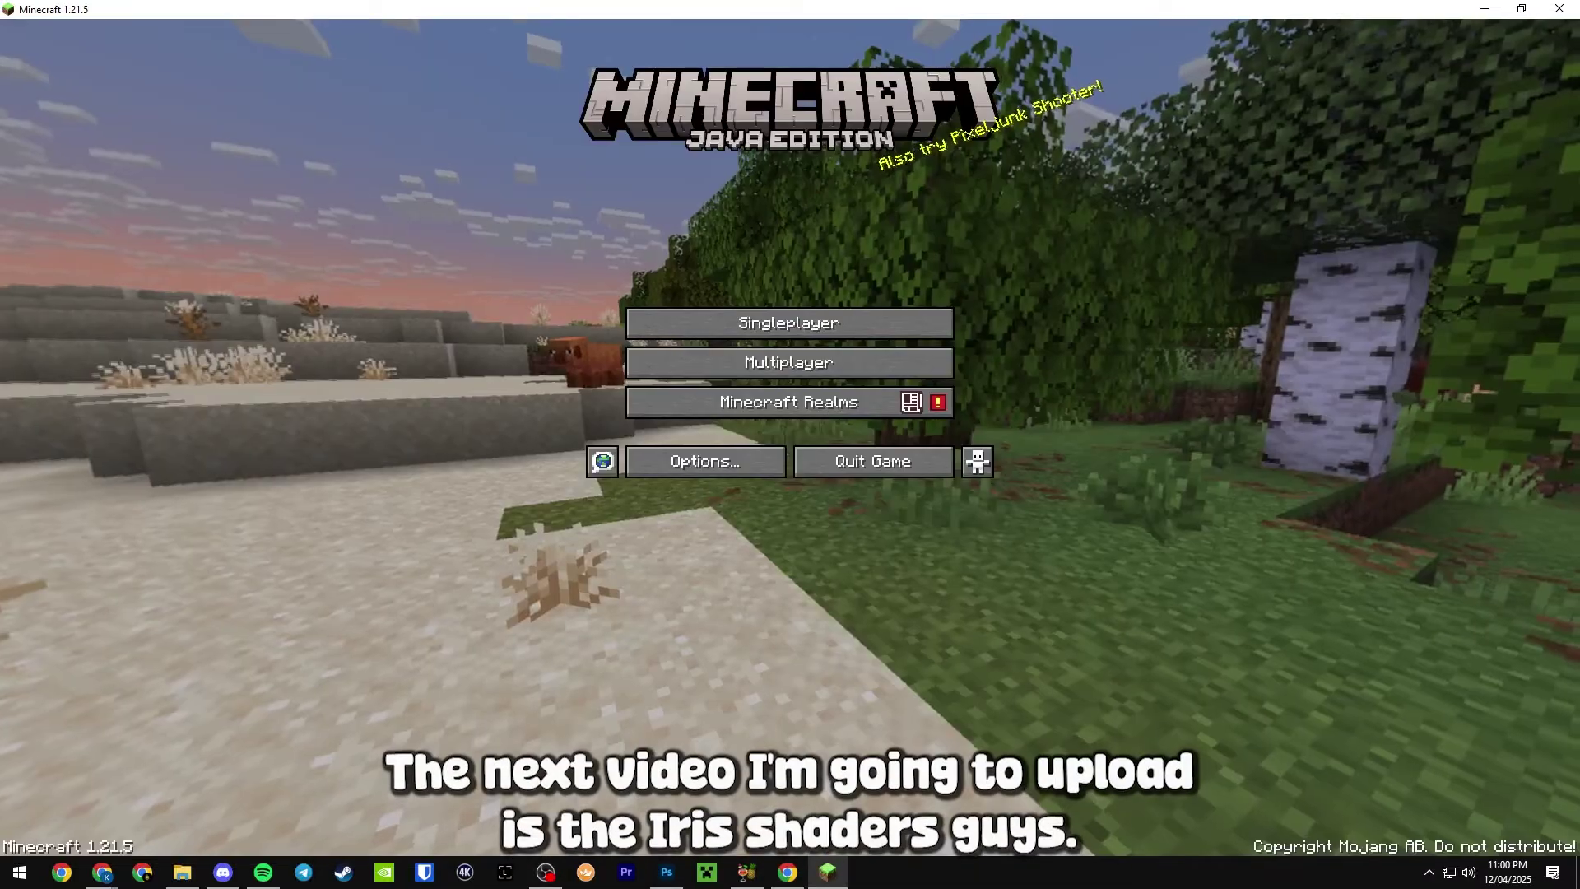